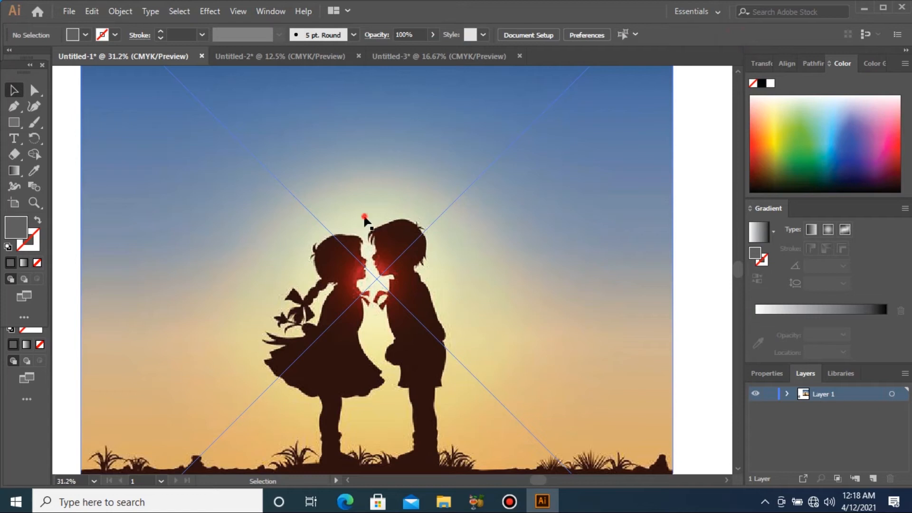
Step: Trace the back of the boy's hair with the Pen tool, from the crown tuft down to the nape
key(p)
drag(300, 188, 519, 301)
click(443, 223)
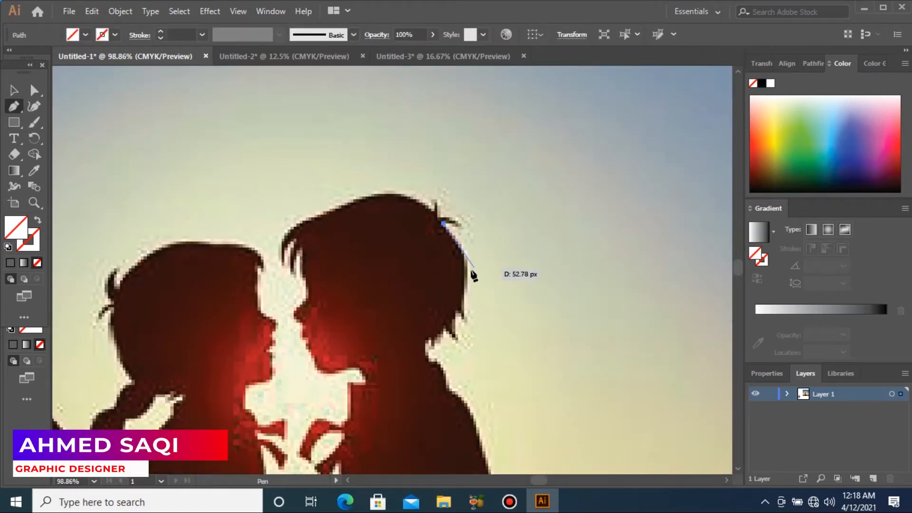
drag(464, 298, 461, 340)
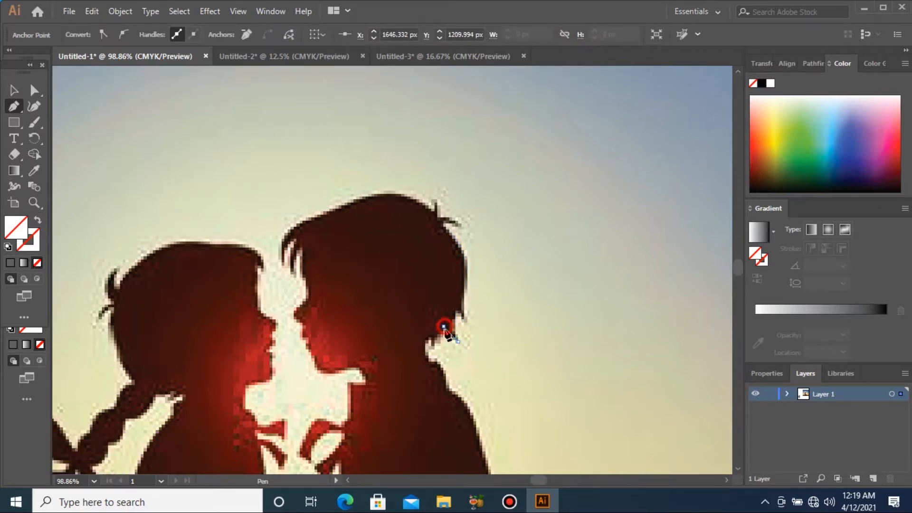
click(438, 341)
click(433, 348)
click(433, 334)
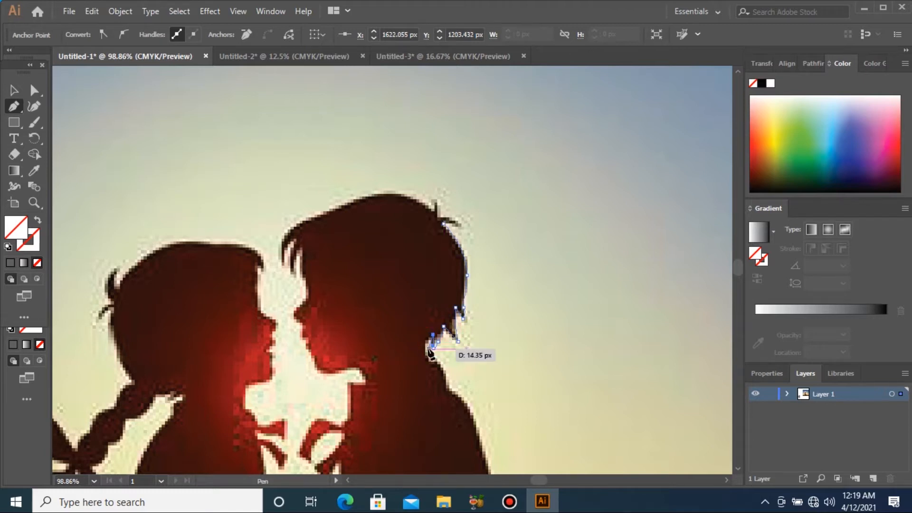
drag(427, 355, 431, 371)
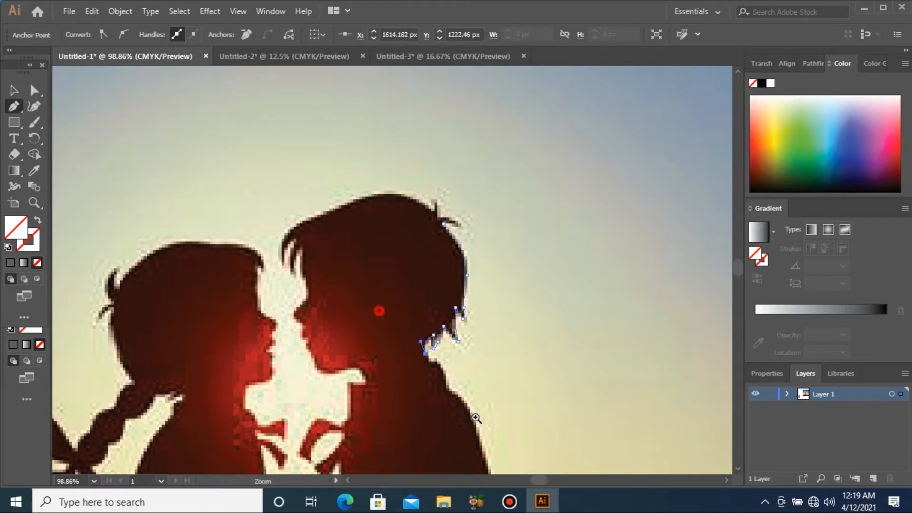
Step: Continue the path from the boy's nape down his neck and over the back shoulder
scroll(430, 366, up, 4)
drag(362, 266, 360, 316)
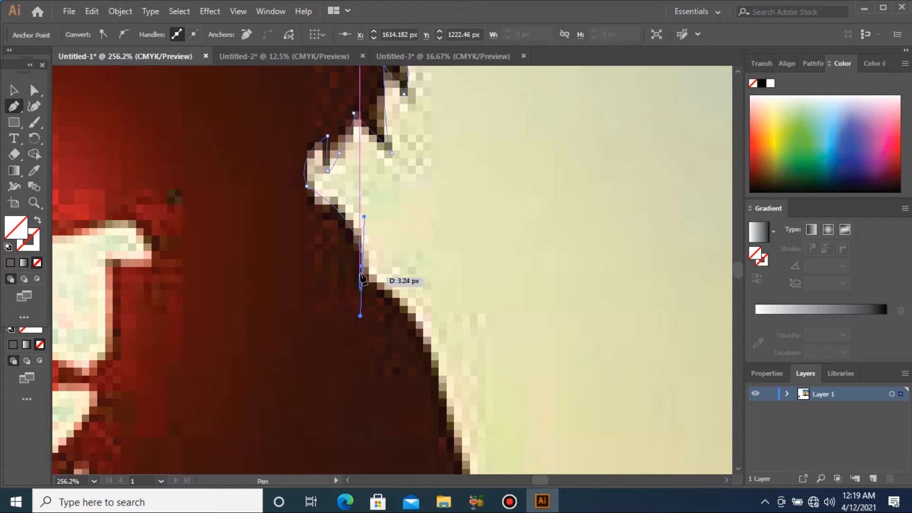
click(362, 266)
drag(388, 287, 405, 293)
drag(441, 365, 453, 387)
Step: Extend the path down the boy's back from below the shoulder to the notch under the elbow
key(ctrl+minus)
key(ctrl+minus)
key(ctrl+minus)
key(ctrl+minus)
key(ctrl+minus)
drag(304, 238, 490, 368)
drag(405, 265, 416, 288)
drag(441, 339, 461, 359)
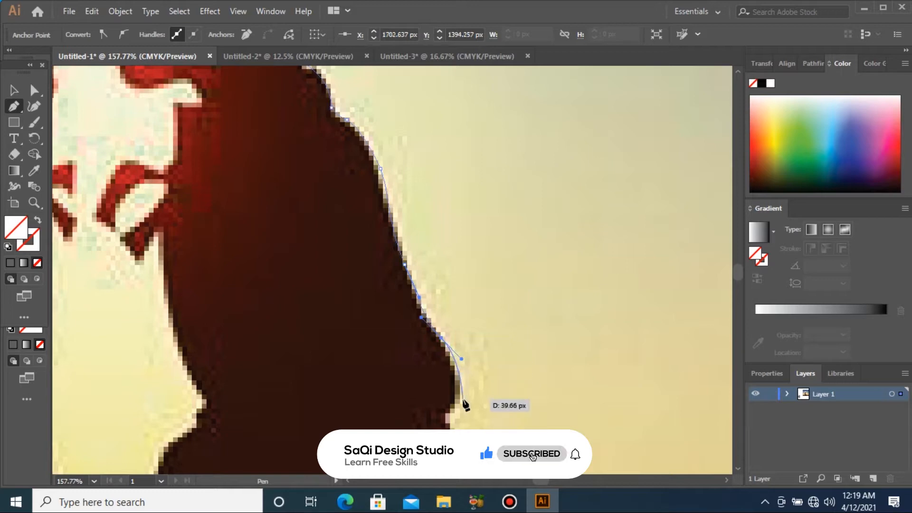
drag(446, 416, 441, 421)
Step: Trace the rear edge of the boy's shorts from the elbow notch down and around the back hem
key(ctrl+minus)
key(ctrl+minus)
key(ctrl+minus)
key(ctrl+minus)
key(ctrl+minus)
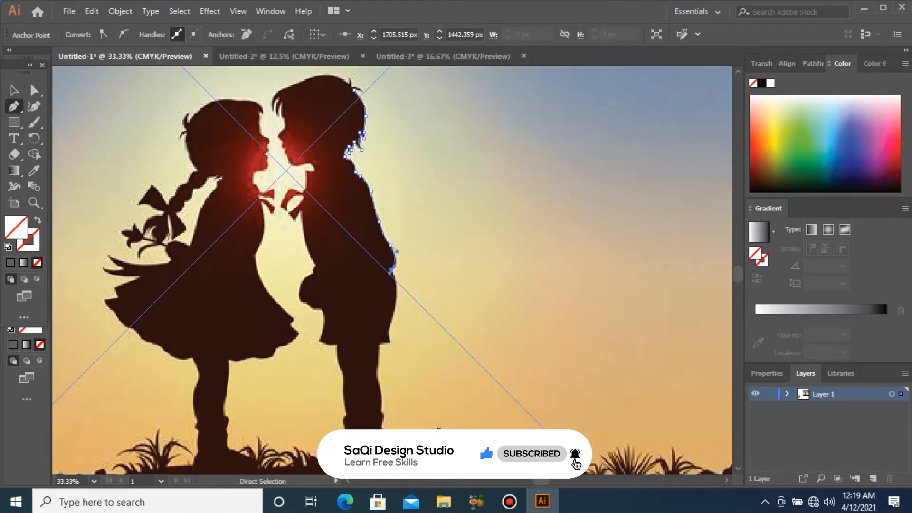
drag(475, 360, 339, 313)
key(ctrl+z)
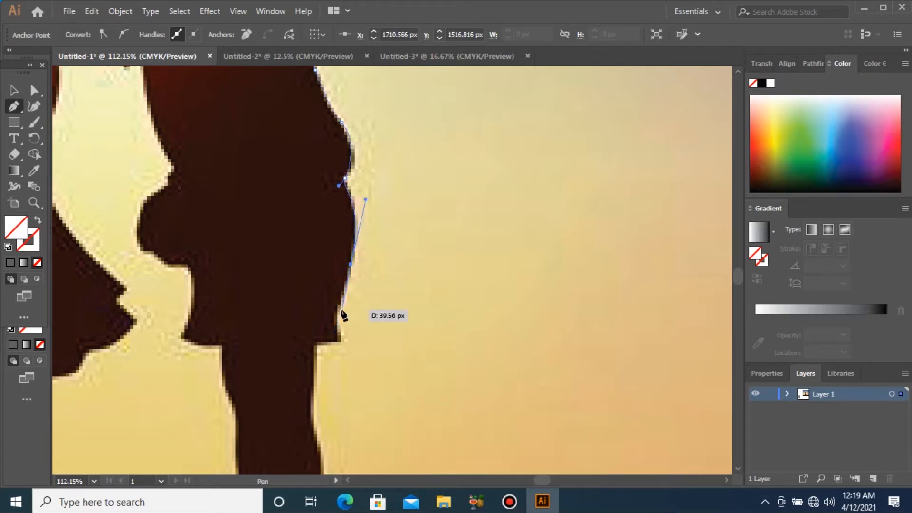
key(ctrl+z)
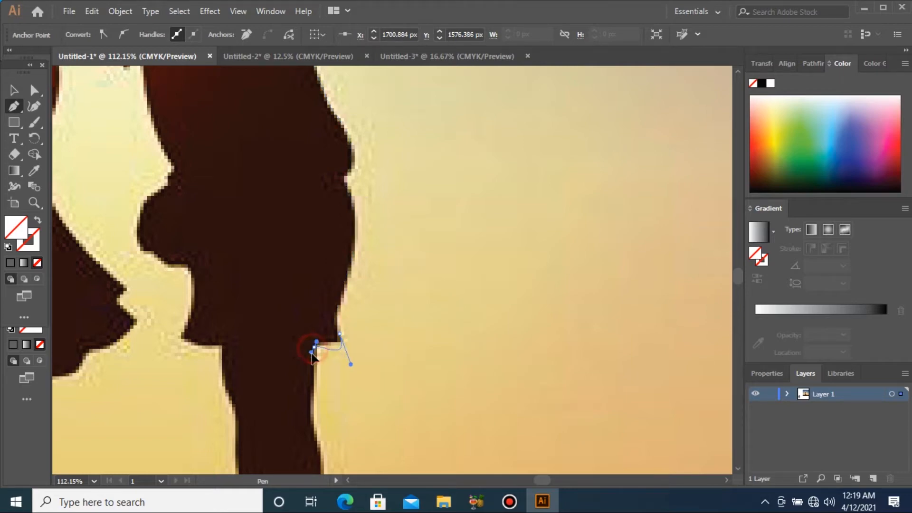
Step: Trace the back of the boy's leg from the shorts' hem down to the ankle beside the grass
key(ctrl+minus)
key(ctrl+minus)
key(ctrl+minus)
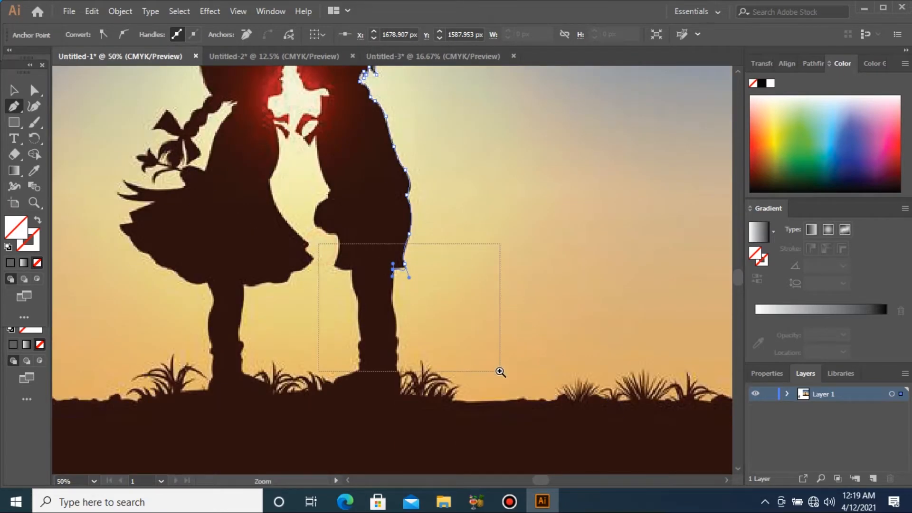
drag(500, 372, 500, 372)
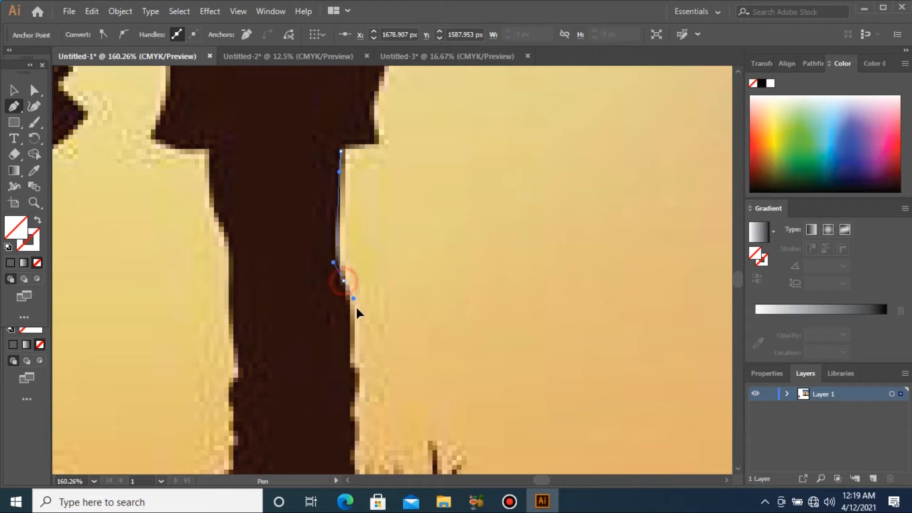
key(ctrl+minus)
key(ctrl+minus)
key(ctrl+minus)
drag(241, 159, 540, 377)
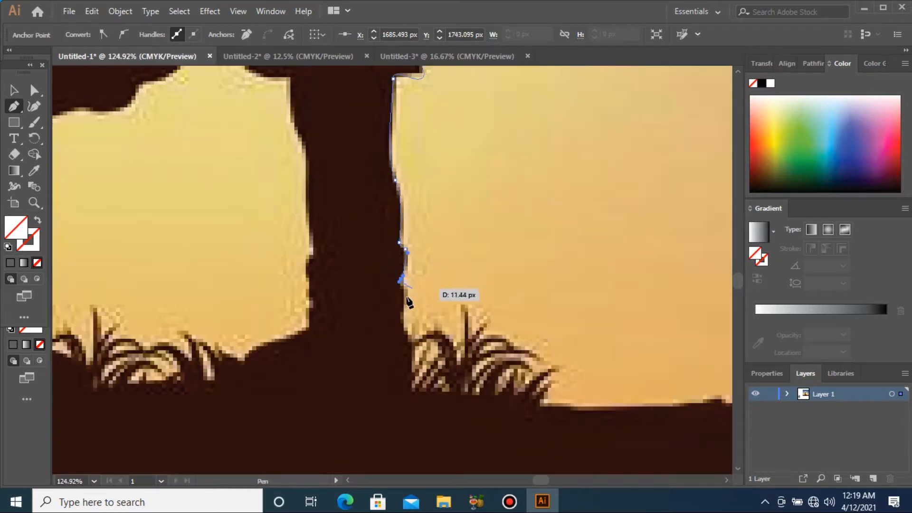
drag(403, 314, 403, 321)
click(404, 342)
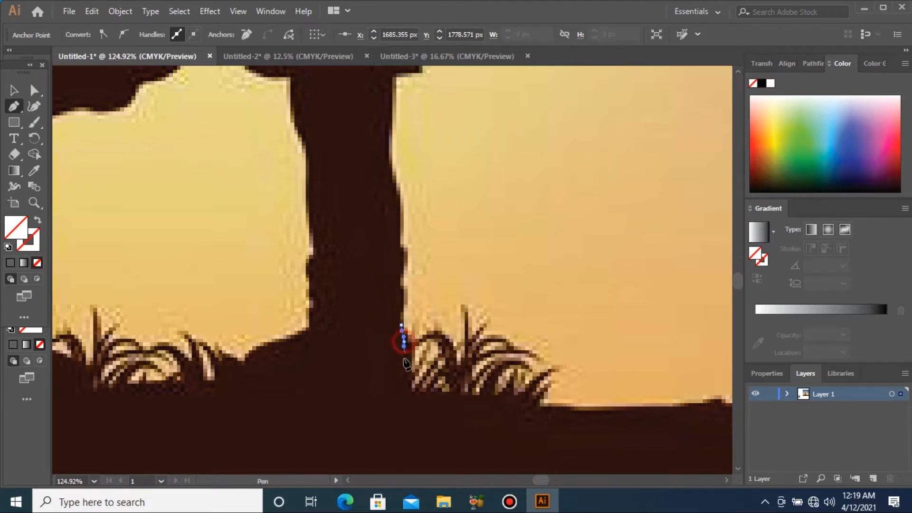
Step: Run the path along the base of the boy's shoe, over its toe and up the front of the lower leg
click(404, 391)
click(230, 391)
drag(262, 345, 296, 339)
click(310, 311)
drag(309, 305, 305, 218)
click(311, 254)
drag(306, 150, 475, 311)
Step: Continue the path up the front of the boy's knee and along the front hem of the shorts
key(ctrl+minus)
key(ctrl+minus)
key(ctrl+minus)
key(ctrl+space)
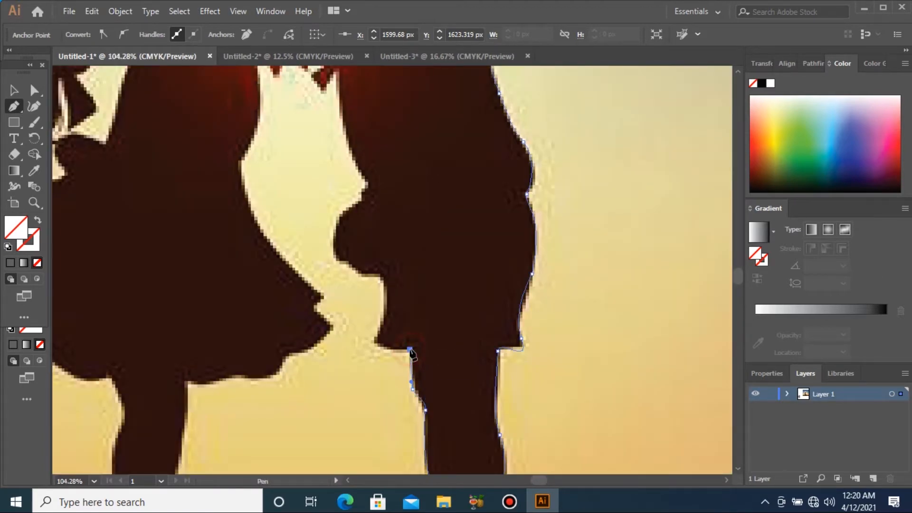
click(375, 340)
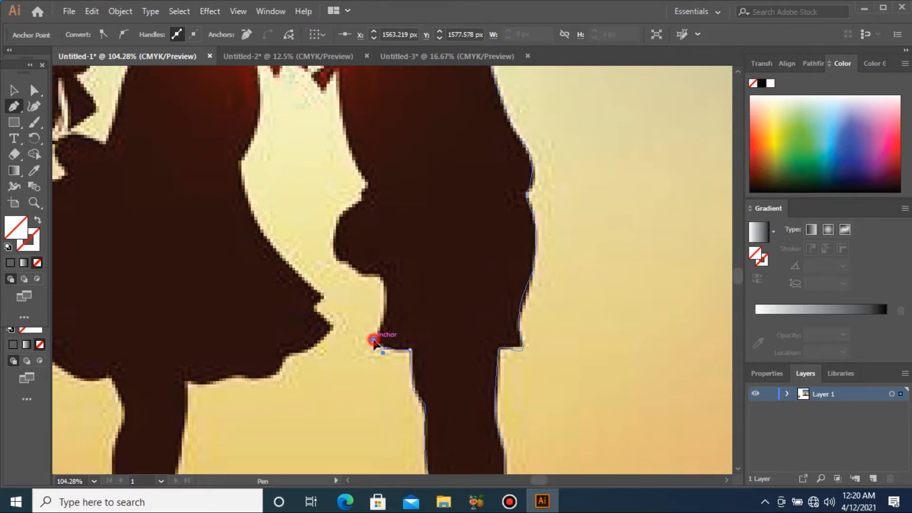
Step: Trace the front edge of the boy's shorts and around his hand up to the notch at the waist
click(379, 273)
key(ctrl+z)
click(377, 275)
mouse_move(359, 252)
mouse_down()
mouse_move(357, 269)
mouse_move(349, 264)
mouse_up()
click(379, 276)
drag(344, 262, 337, 260)
drag(360, 200, 399, 173)
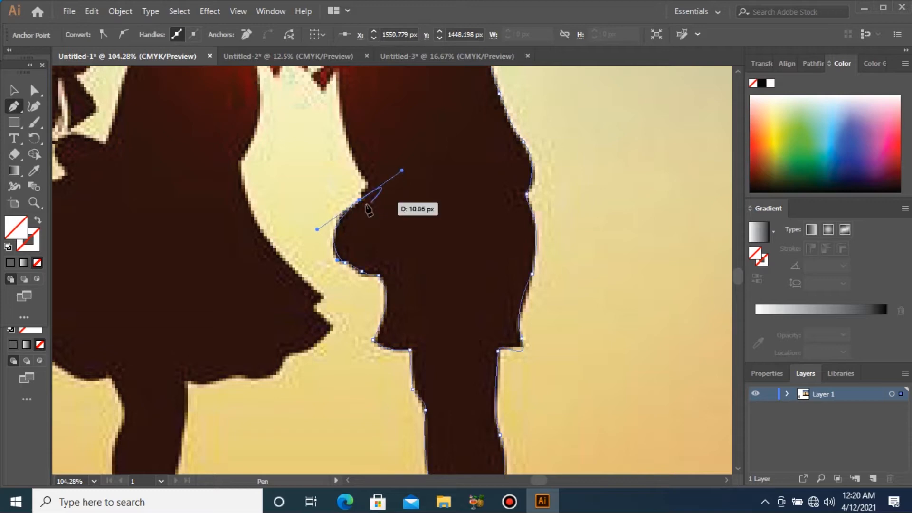
click(366, 191)
click(369, 183)
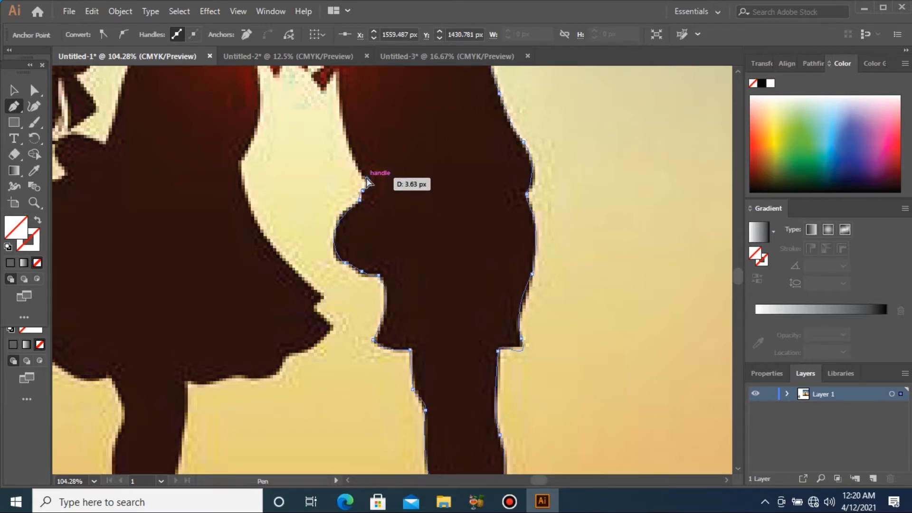
Step: Trace the boy's chest with a curved segment from the waist notch up to his neck bow
key(ctrl+minus)
key(ctrl+minus)
key(ctrl+minus)
key(ctrl+minus)
drag(335, 190, 484, 301)
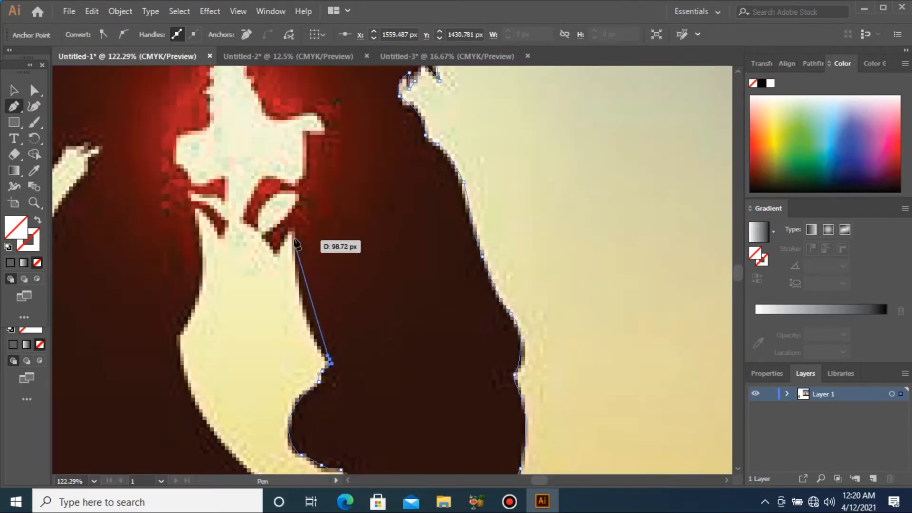
drag(292, 230, 305, 189)
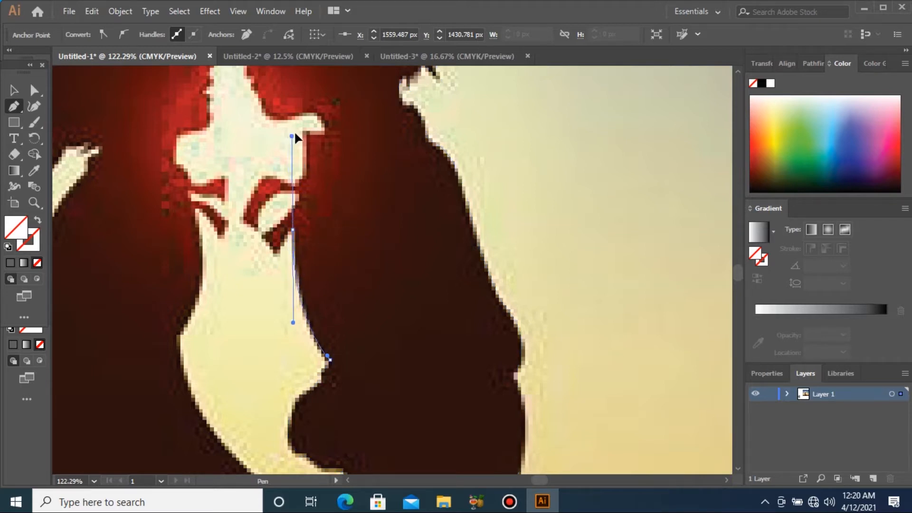
drag(296, 128, 296, 127)
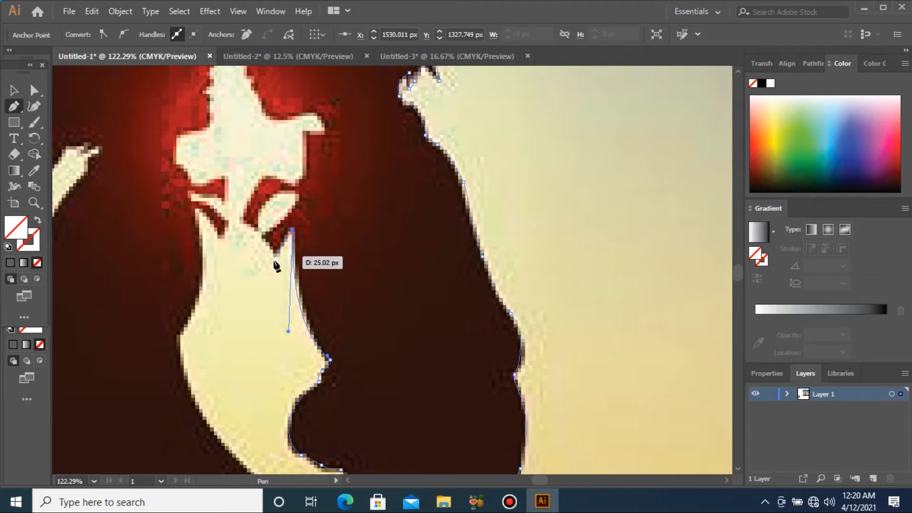
Step: Outline the boy's neck bow and continue the path over the collar to the underside of the chin
drag(279, 261, 273, 195)
click(254, 223)
click(242, 214)
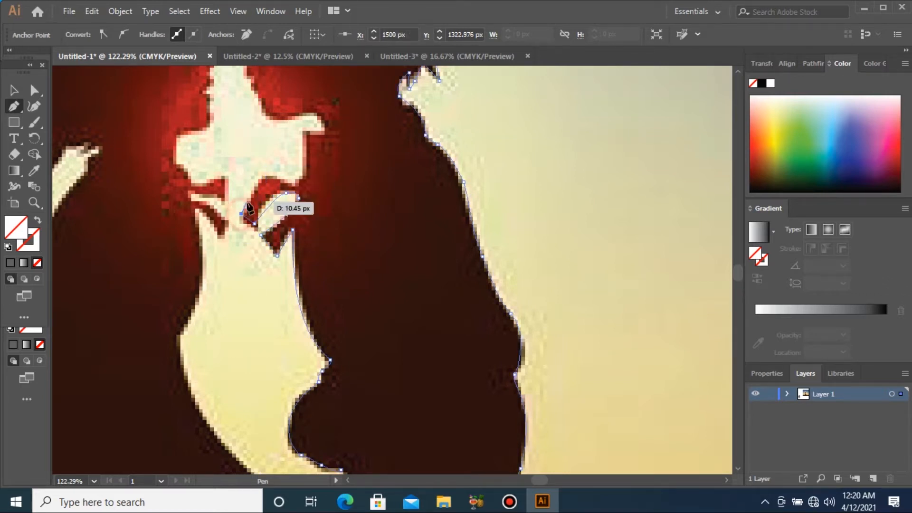
drag(268, 177, 297, 180)
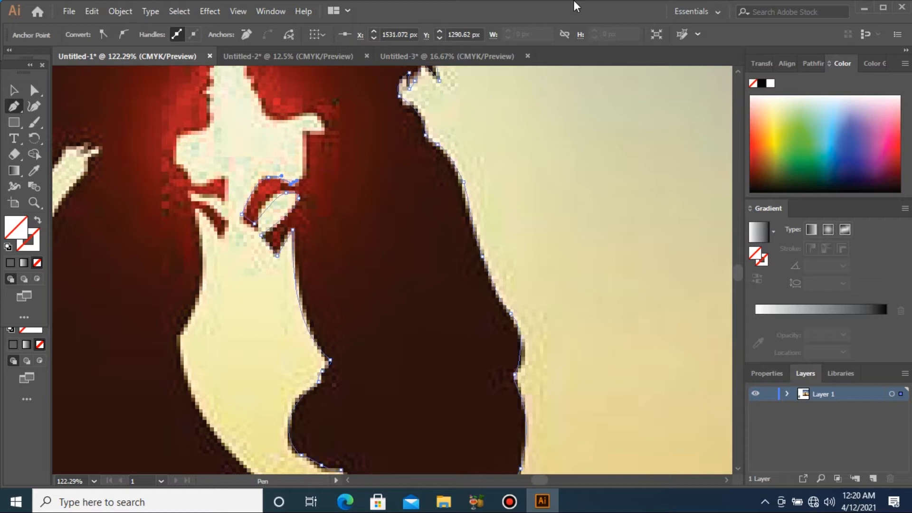
click(304, 173)
drag(310, 133, 265, 118)
click(323, 131)
Step: Trace the boy's face profile from the chin up past the lips to the nose
key(ctrl+minus)
key(ctrl+minus)
key(ctrl+minus)
key(ctrl+minus)
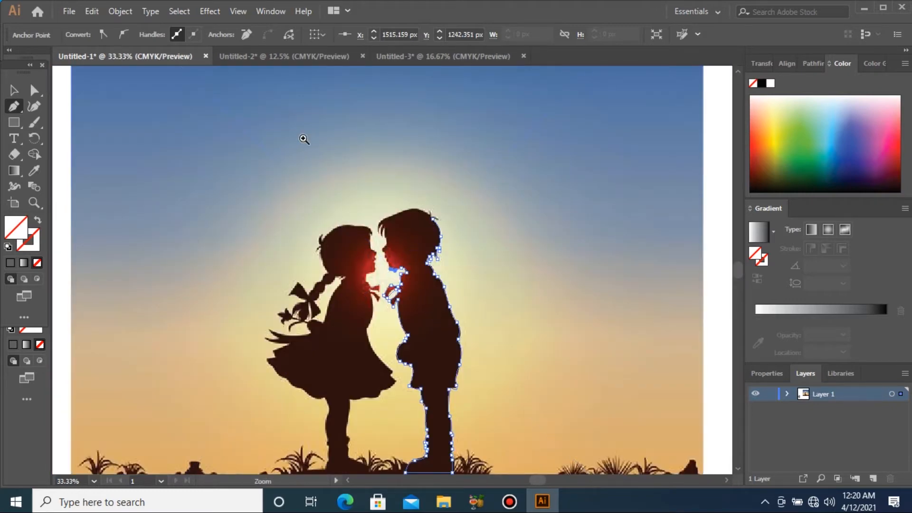
drag(322, 145, 589, 365)
drag(226, 164, 364, 302)
click(329, 414)
click(325, 409)
drag(325, 402, 307, 351)
click(313, 392)
click(317, 380)
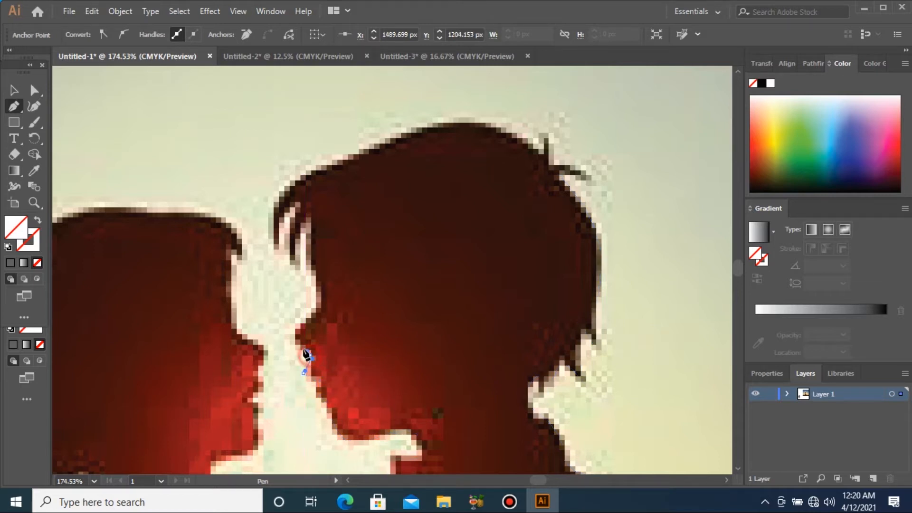
click(296, 322)
Step: Trace the boy's forehead and the pointed strands of his fringe
drag(313, 319, 314, 271)
mouse_move(313, 209)
mouse_down()
mouse_move(314, 228)
mouse_move(315, 218)
mouse_up()
drag(294, 269, 298, 295)
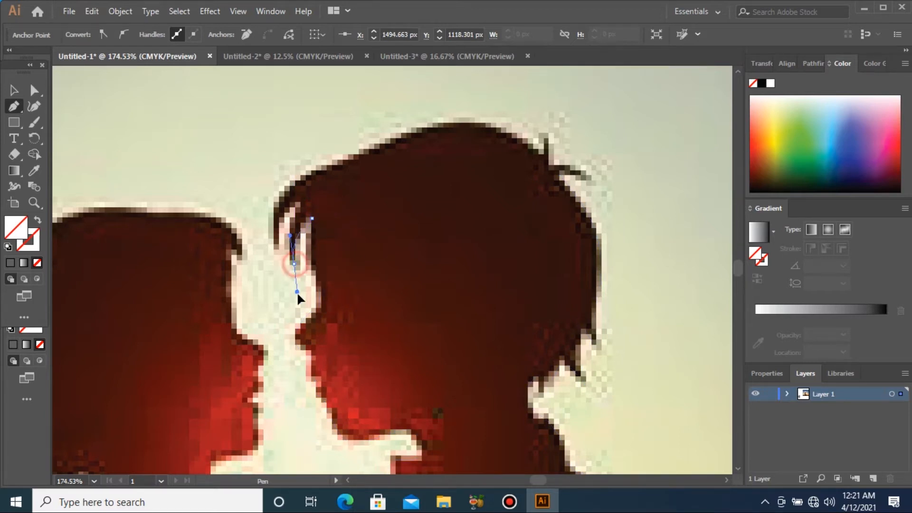
drag(293, 262, 297, 205)
click(298, 203)
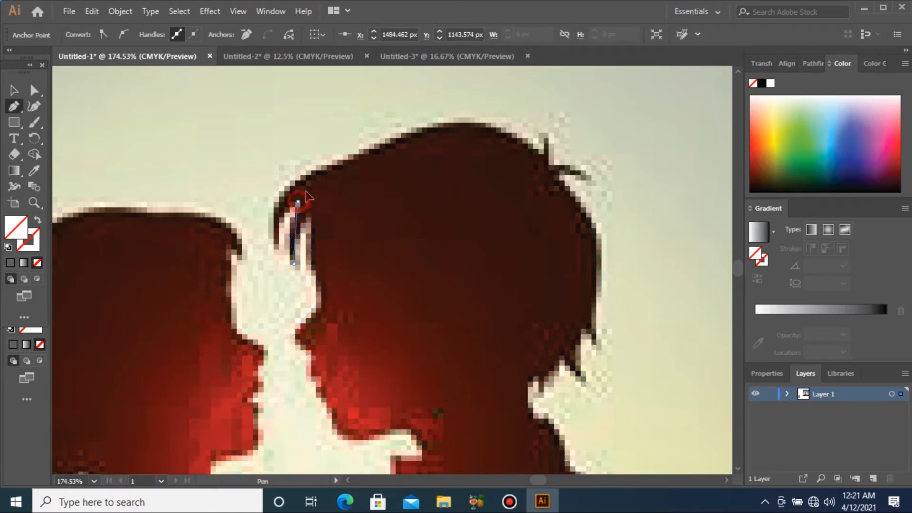
drag(277, 251, 279, 301)
click(277, 250)
Step: Trace over the top of the boy's head and close his outline at the crown
mouse_move(377, 146)
mouse_down()
mouse_move(518, 116)
mouse_move(390, 148)
mouse_move(372, 143)
mouse_up()
drag(465, 124, 497, 129)
click(509, 132)
drag(541, 153, 560, 178)
Step: Start a new path at the girl's fringe and trace over the top of her head to the rear tuft
key(ctrl+minus)
key(ctrl+minus)
key(ctrl+minus)
key(ctrl+minus)
key(ctrl+minus)
key(ctrl+minus)
key(ctrl+minus)
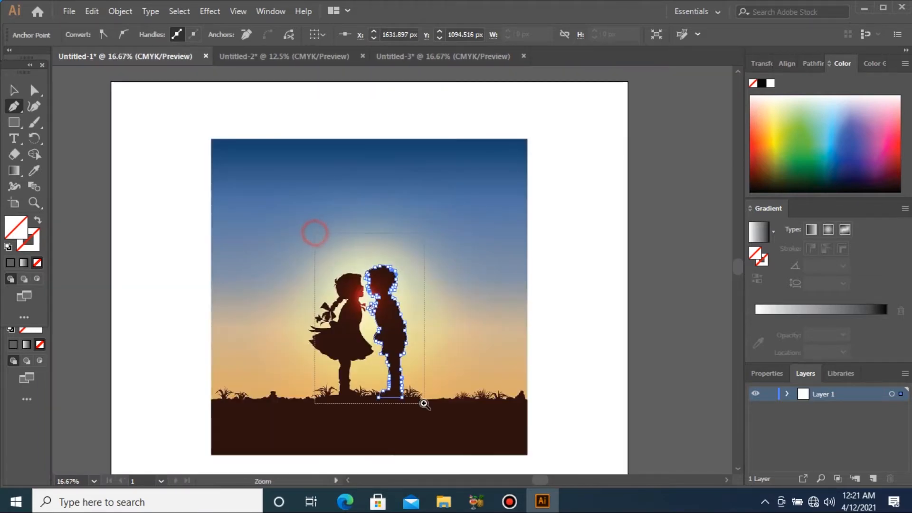
drag(315, 233, 425, 404)
drag(264, 133, 453, 250)
drag(309, 206, 533, 388)
click(553, 278)
drag(412, 206, 247, 203)
click(212, 317)
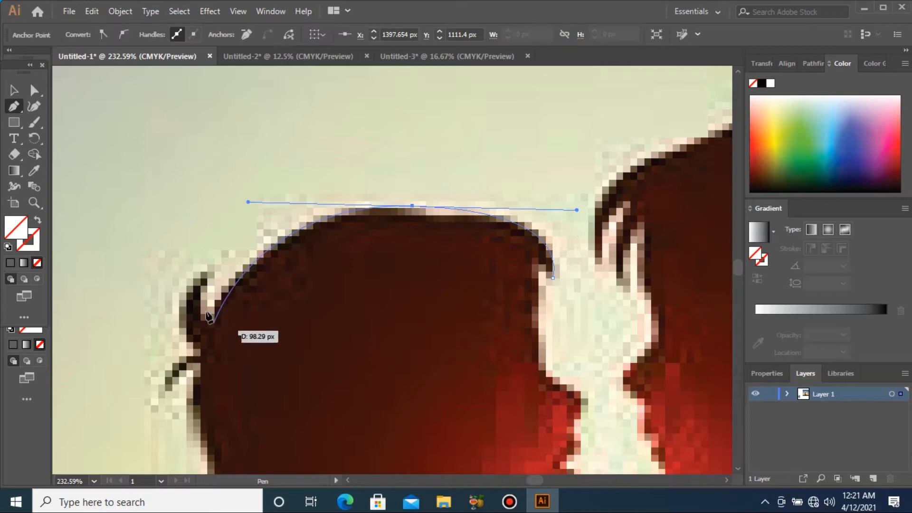
Step: Outline the two small hair tufts at the back of the girl's head
key(ctrl+minus)
scroll(275, 118, down, 4)
scroll(468, 333, up, 3)
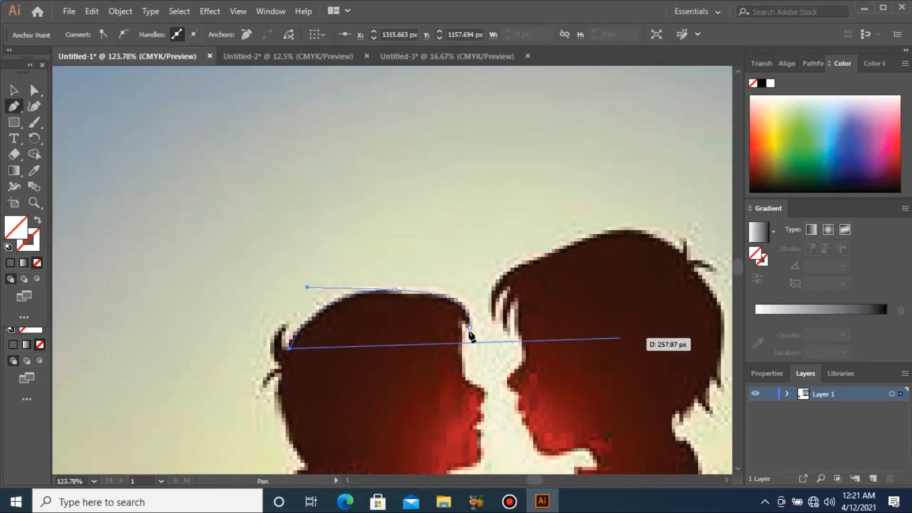
drag(285, 349, 302, 397)
drag(280, 376, 264, 390)
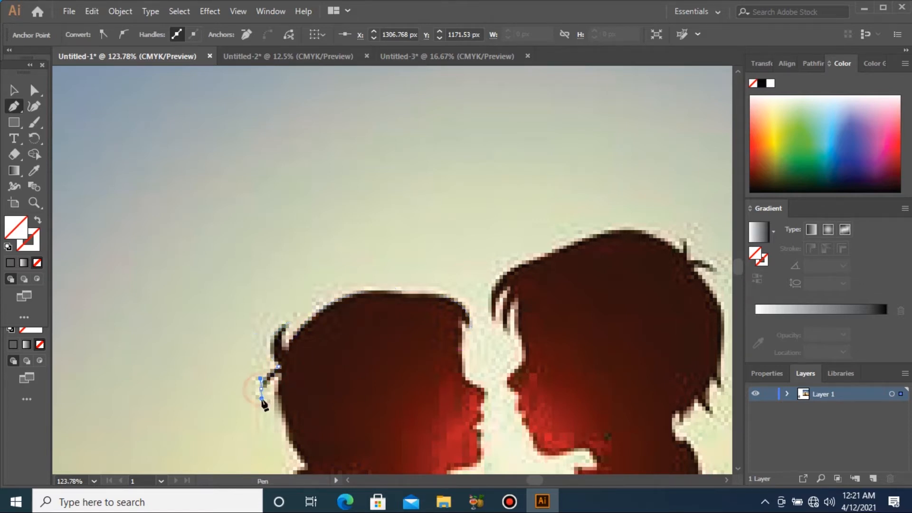
Step: Trace the back of the girl's head and the outer edge of her braid down to the hair bow
key(ctrl+0)
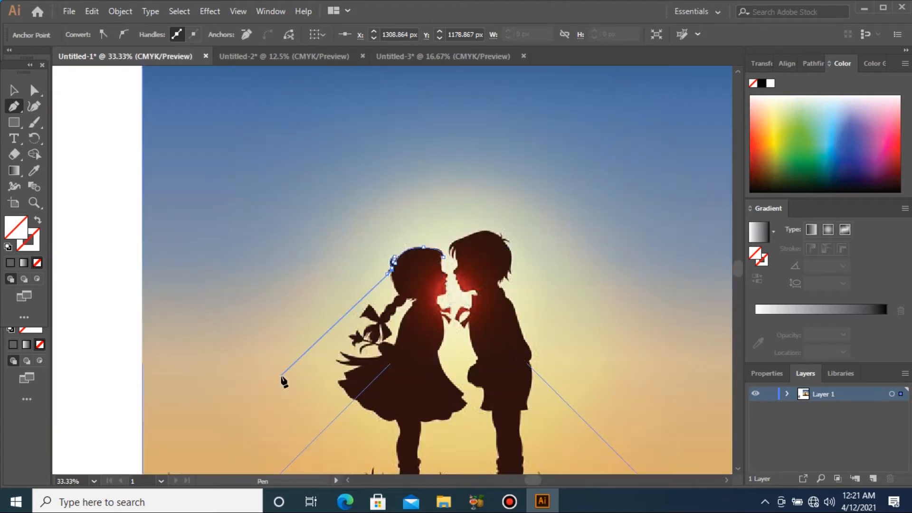
drag(350, 256, 401, 290)
drag(310, 287, 352, 330)
drag(295, 308, 221, 398)
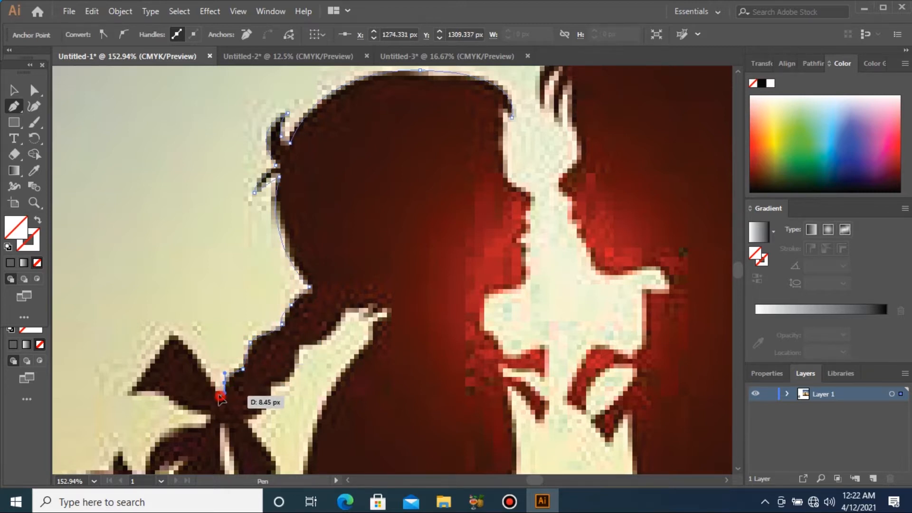
Step: Outline the upper outer loop of the girl's hair bow back to its knot
drag(172, 333, 188, 336)
click(127, 397)
drag(164, 396, 203, 421)
Step: Trace the curled end of the girl's braid below the bow, returning up to the bow's knot
key(ctrl+minus)
key(ctrl+minus)
key(ctrl+minus)
key(ctrl+minus)
drag(278, 206, 531, 354)
drag(369, 249, 311, 312)
drag(310, 312, 311, 380)
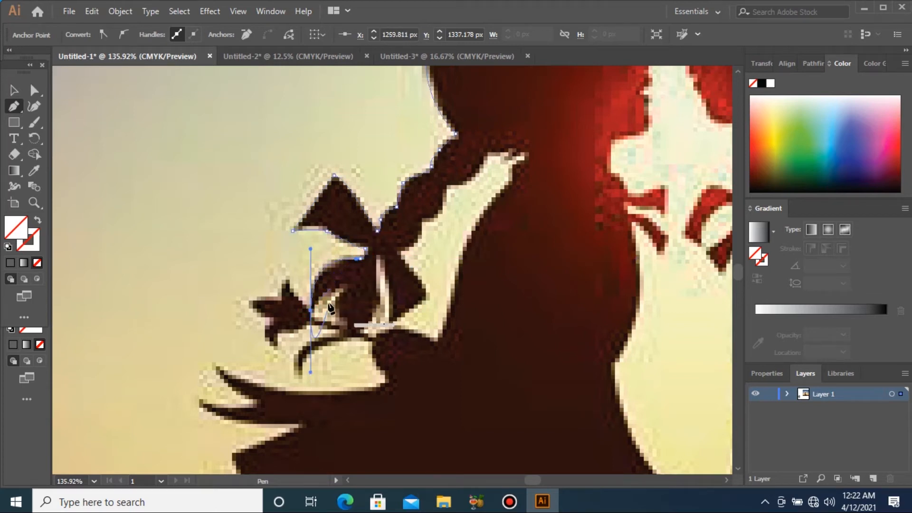
drag(344, 287, 357, 287)
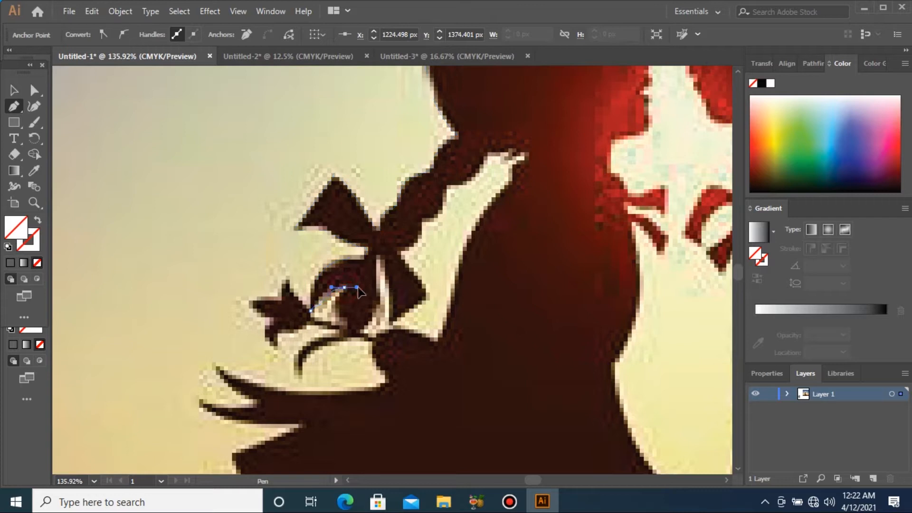
click(336, 314)
drag(349, 334, 383, 255)
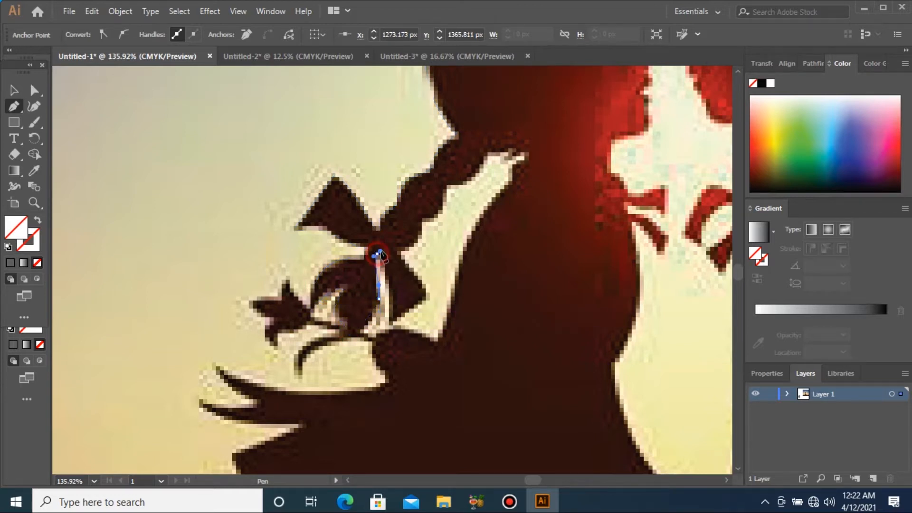
Step: Outline the lower loop of the girl's hair bow, returning to its knot
drag(389, 323, 382, 359)
click(389, 324)
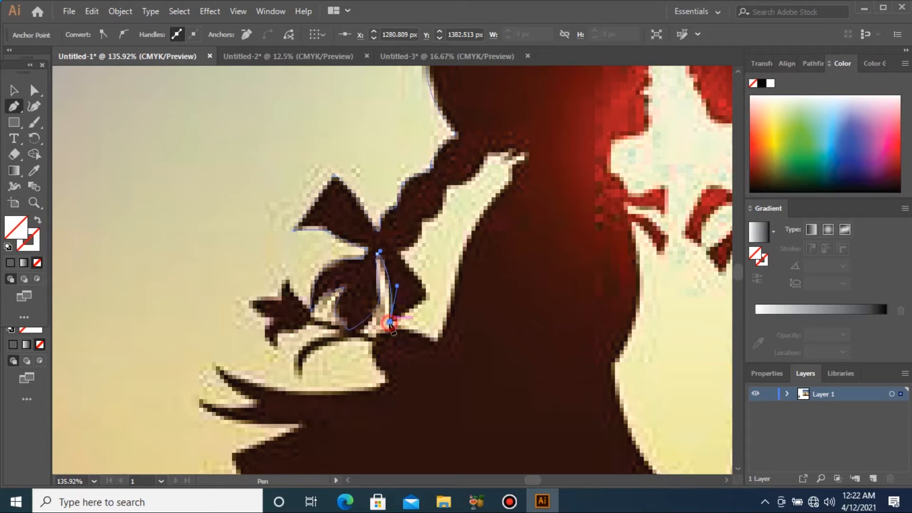
click(428, 295)
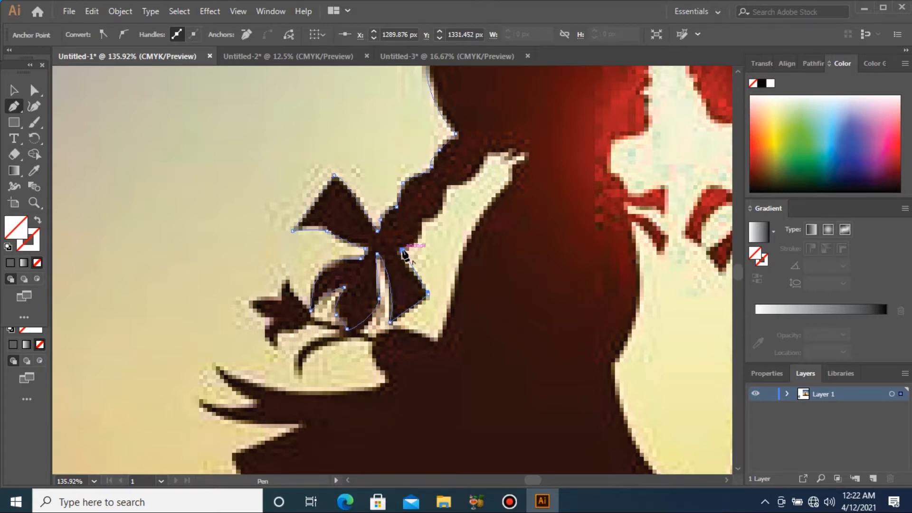
key(ctrl+z)
click(399, 249)
Step: Trace the inner edge of the girl's braid from the bow knot up to the small notches at her neck
drag(420, 234, 452, 185)
drag(486, 152, 490, 126)
click(508, 152)
click(510, 147)
click(507, 159)
click(522, 151)
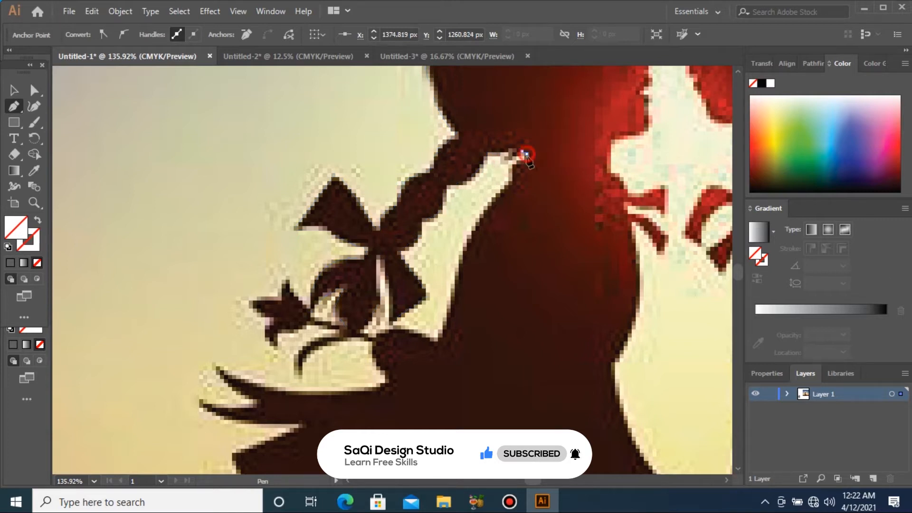
Step: Trace the girl's back down to her waist and around the bulge of the bow behind it
click(508, 184)
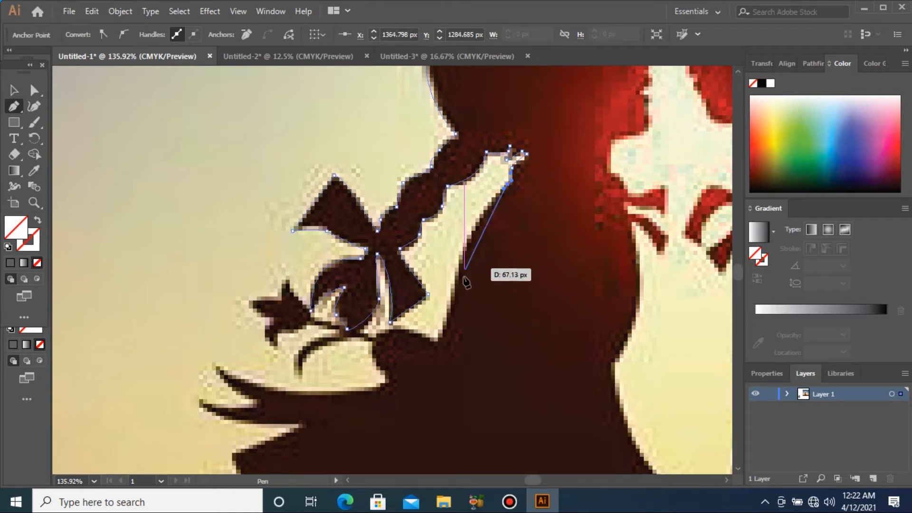
drag(457, 274, 355, 352)
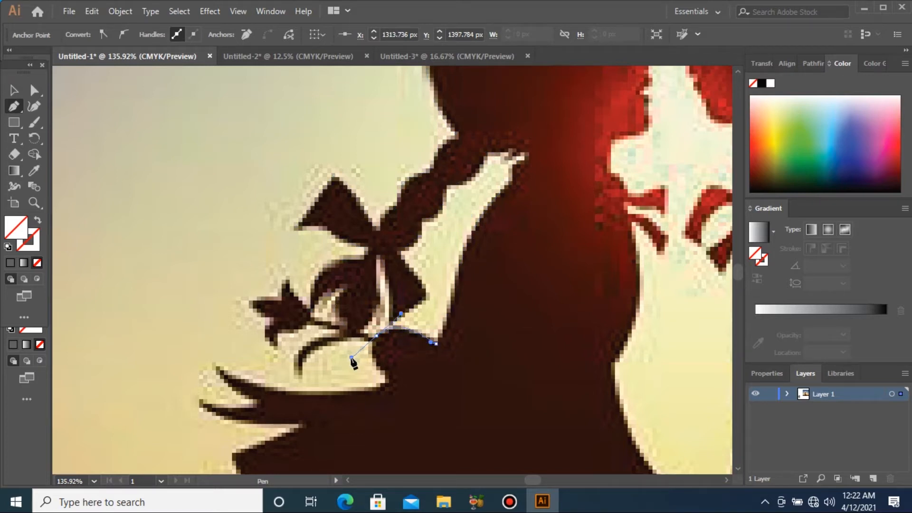
drag(386, 382, 320, 394)
Step: Outline the two pointed sash tails streaming behind the girl's waist
drag(209, 361, 190, 336)
drag(256, 404, 271, 412)
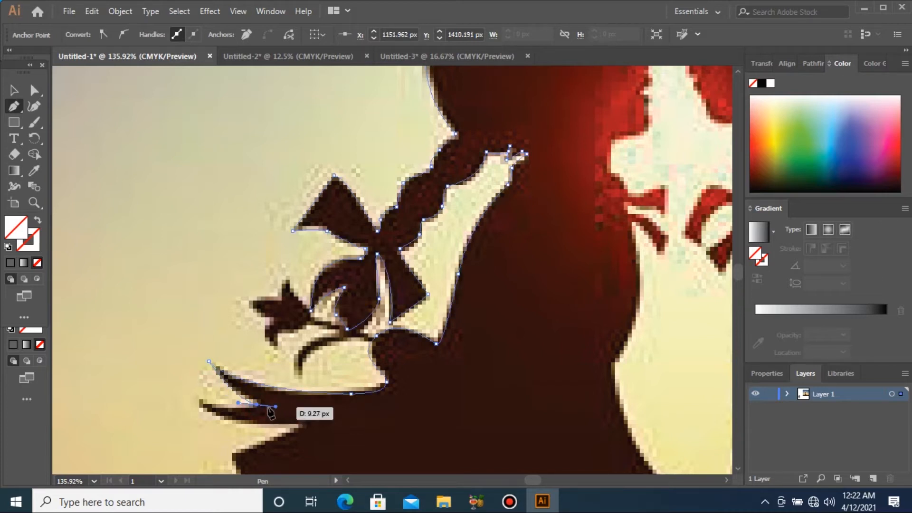
drag(197, 399, 182, 388)
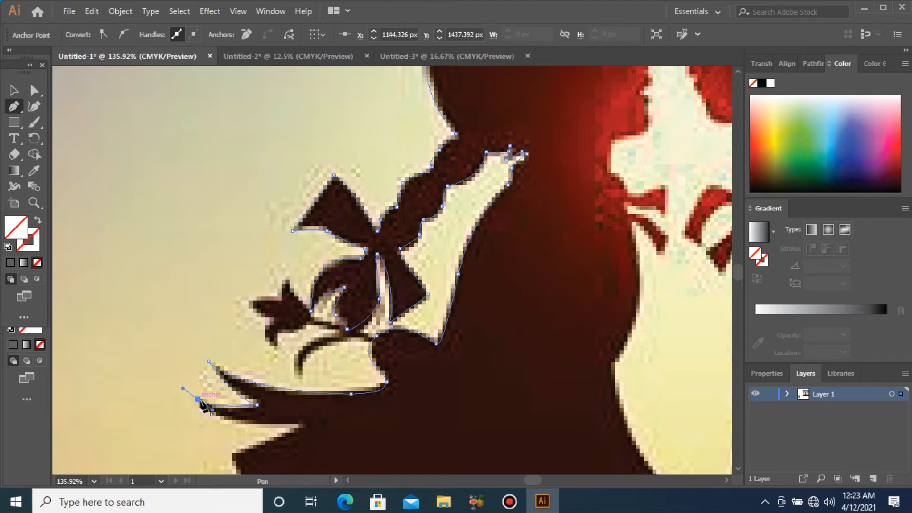
drag(299, 423, 386, 414)
Step: Trace the back edge of the girl's skirt and its rear hem to the top of her leg
key(ctrl+minus)
key(ctrl+minus)
key(ctrl+minus)
key(ctrl+minus)
key(ctrl+space)
drag(344, 207, 473, 379)
click(316, 231)
click(296, 254)
drag(318, 276, 395, 336)
click(430, 345)
click(442, 341)
Step: Trace the back of the girl's leg past the sock folds down to the heel of her shoe
drag(449, 372, 450, 380)
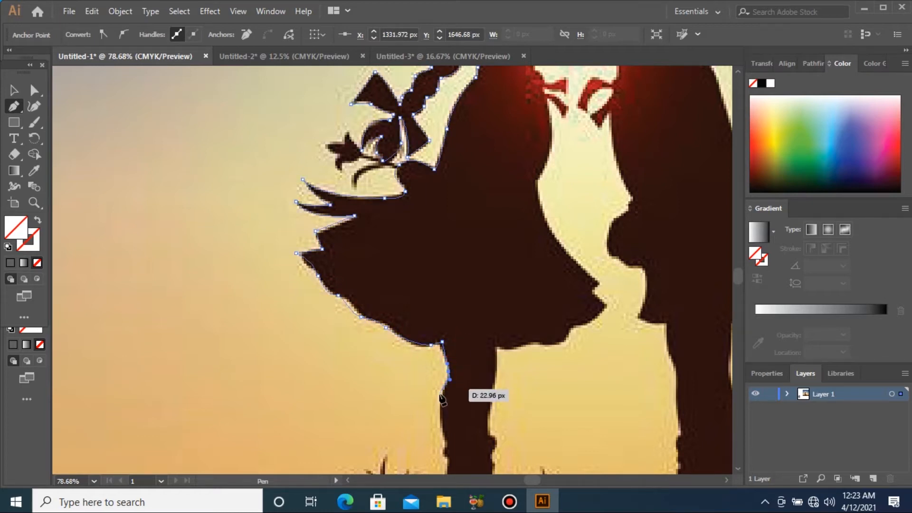
scroll(445, 428, down, 3)
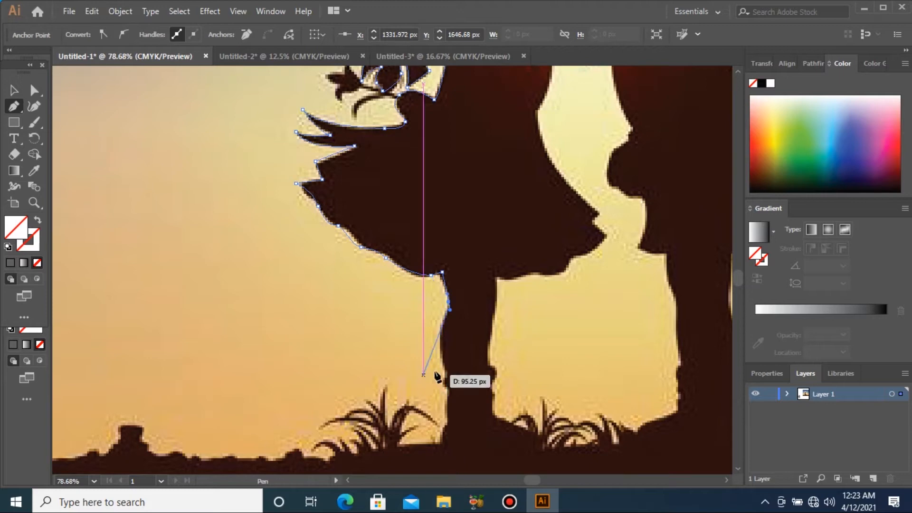
drag(445, 368, 452, 398)
scroll(452, 402, down, 3)
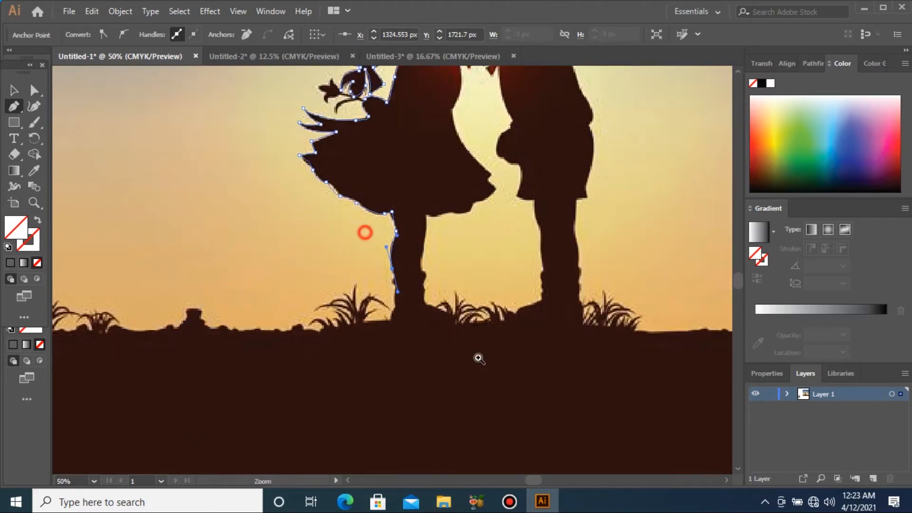
scroll(367, 235, up, 5)
click(298, 187)
drag(303, 210, 305, 302)
drag(306, 313, 300, 323)
drag(293, 349, 295, 360)
click(295, 370)
Step: Outline the sole and toe of the girl's shoe, continuing up the front of her leg past the sock folds
click(507, 369)
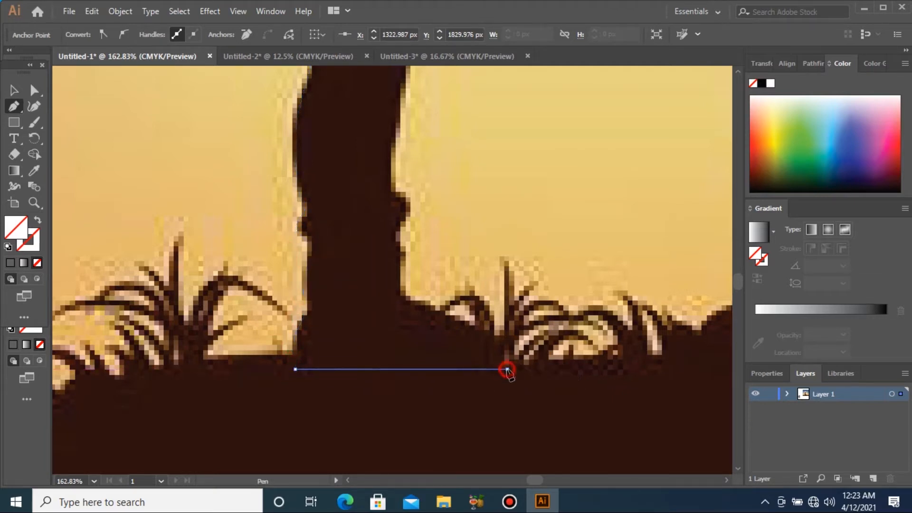
drag(401, 298, 320, 312)
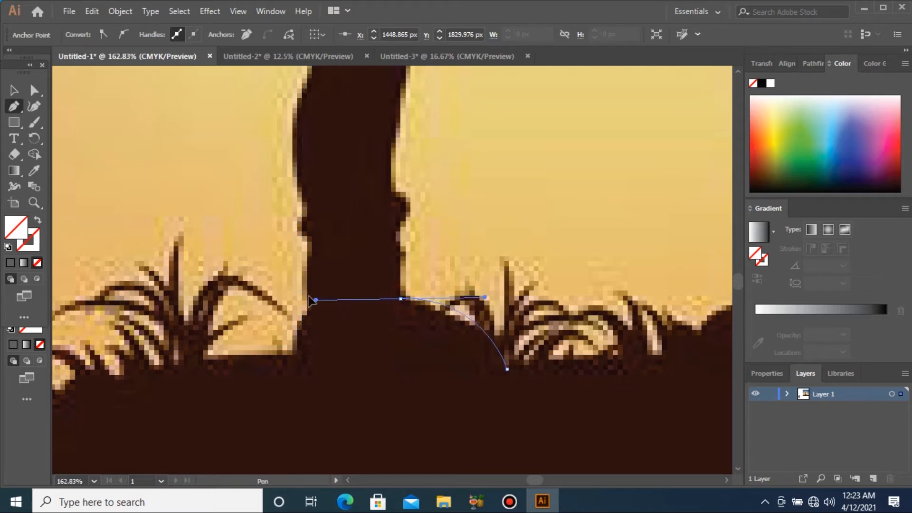
drag(295, 280, 295, 280)
click(400, 254)
drag(399, 234, 409, 222)
drag(409, 202, 404, 195)
drag(396, 184, 394, 160)
key(ctrl+1)
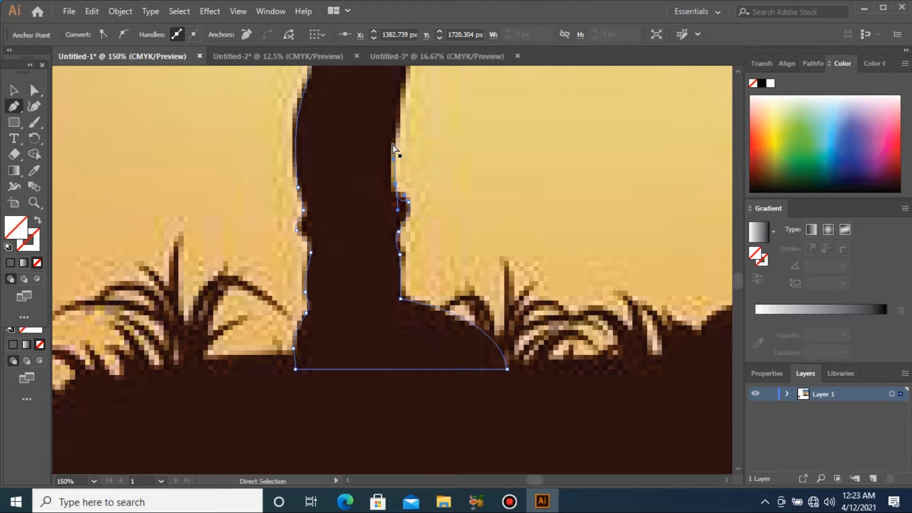
drag(396, 212, 398, 205)
Step: Trace the front hem of the girl's skirt from the top of her leg towards the front corner
click(400, 161)
drag(424, 164, 540, 108)
click(445, 156)
click(466, 156)
Step: Trace the front edge of the girl's dress from the skirt's corner past her waist to her chest
key(ctrl+0)
drag(179, 202, 515, 284)
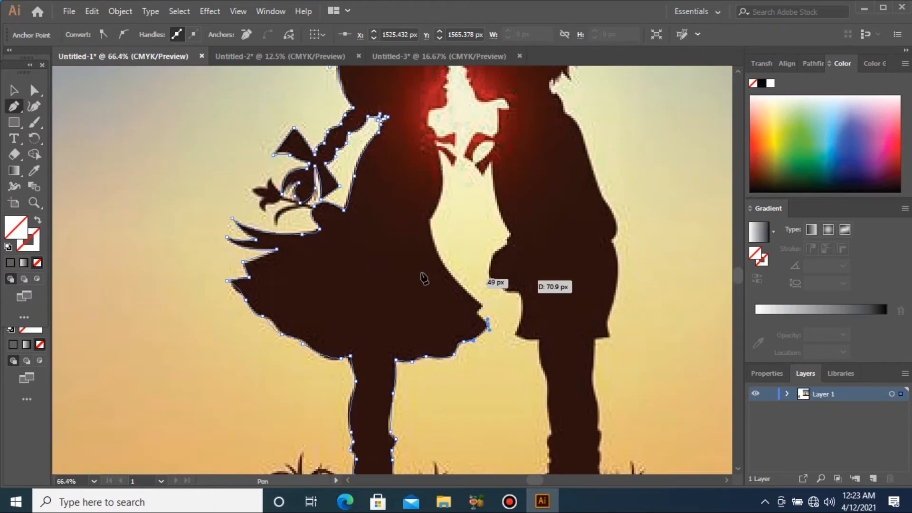
click(478, 310)
drag(429, 219, 436, 188)
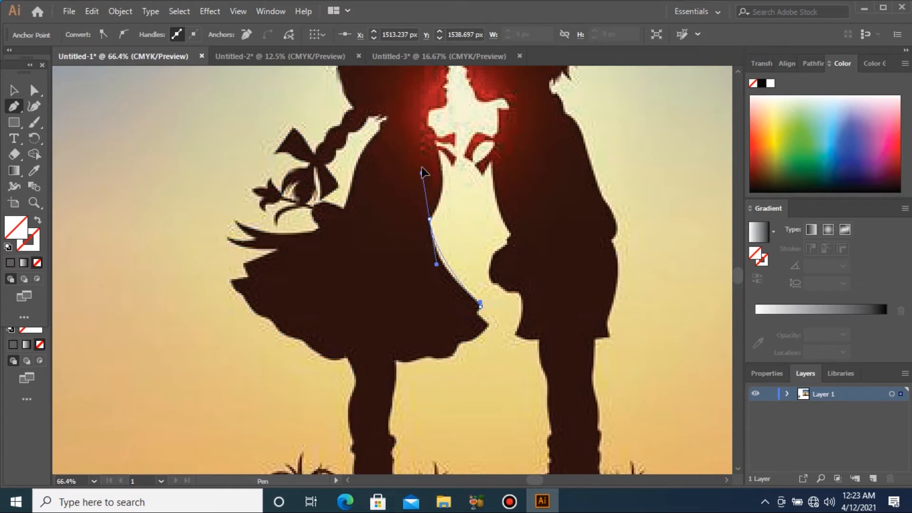
drag(415, 152, 424, 119)
click(429, 219)
Step: Outline the two ends of the ribbon at the girl's collar and continue along her throat
key(ctrl+space)
drag(381, 112, 579, 190)
drag(296, 314, 314, 362)
click(308, 293)
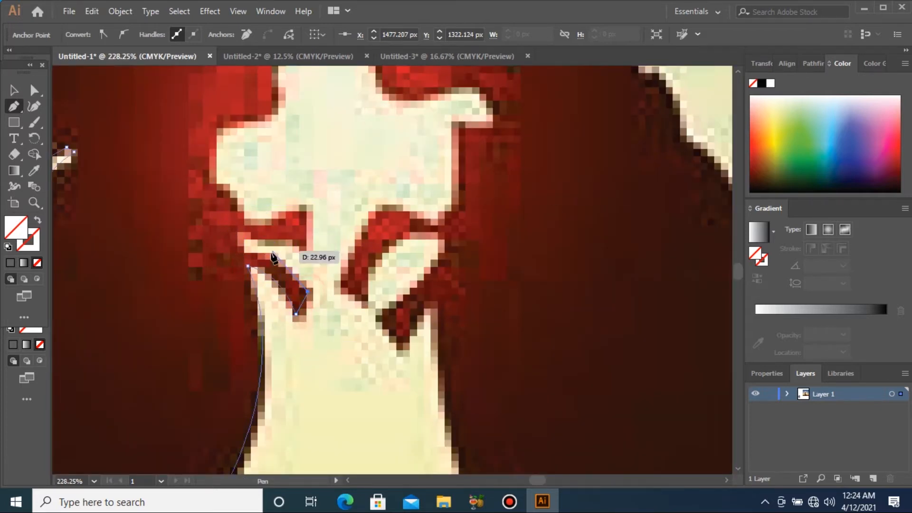
drag(242, 243, 218, 242)
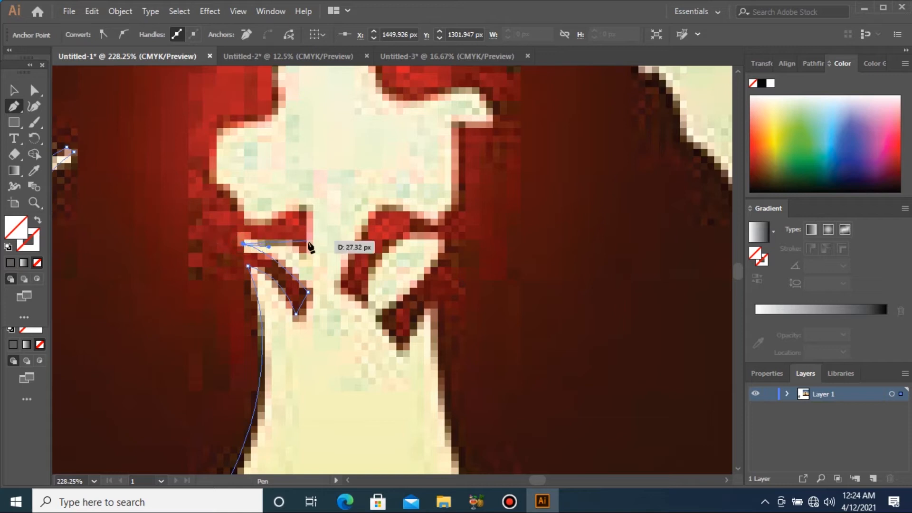
drag(299, 212, 208, 165)
drag(216, 133, 231, 126)
Step: Trace the girl's face profile from the chin over the lips and nose to the forehead, closing the silhouette
scroll(236, 132, down, 10)
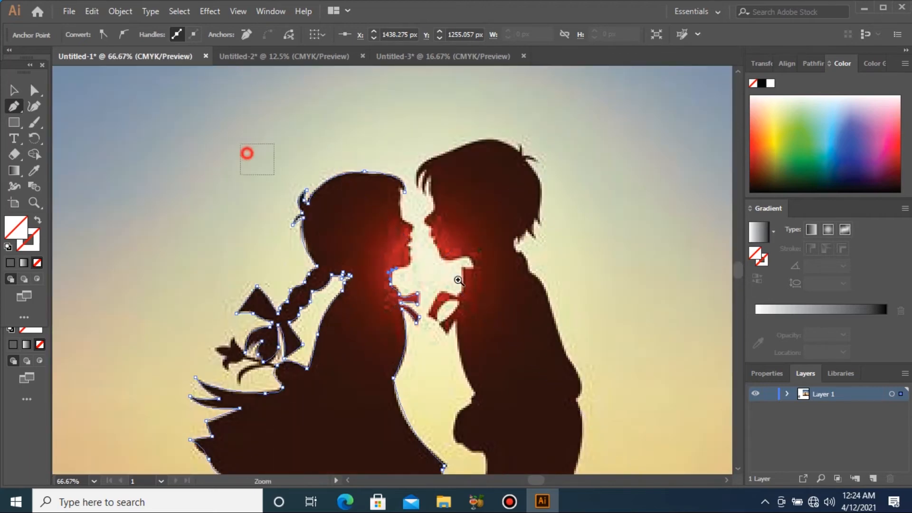
scroll(247, 152, up, 10)
drag(466, 386, 490, 381)
click(492, 376)
click(492, 356)
click(488, 346)
click(493, 338)
click(491, 332)
click(479, 328)
click(494, 319)
drag(494, 302, 474, 192)
Step: Fill the girl's outline with the dark grey sampled by the Eyedropper from the area outside the artboard
key(ctrl+0)
key(i)
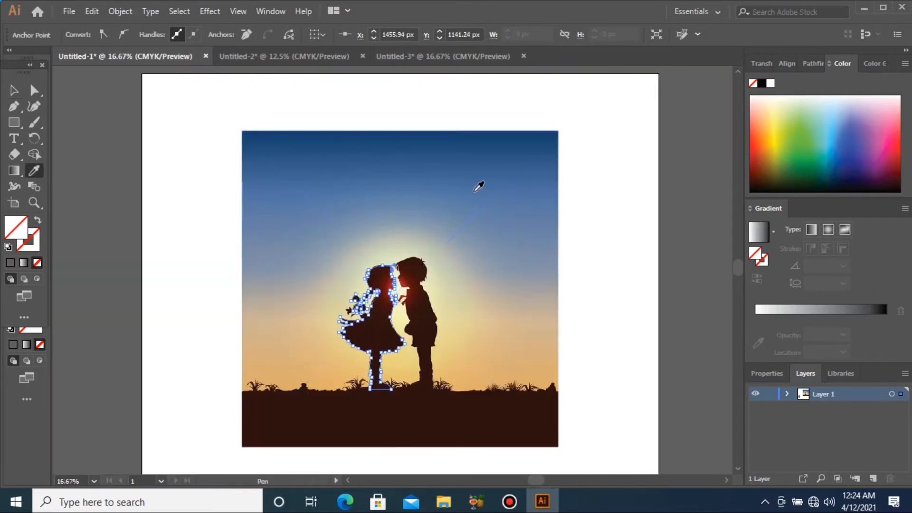
click(72, 307)
key(v)
key(ctrl+minus)
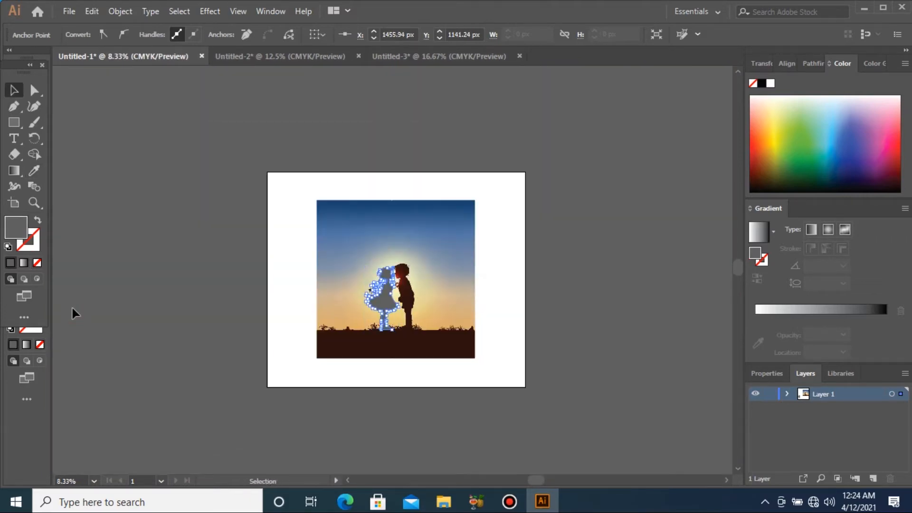
Step: Apply the same sampled dark grey fill to the boy's outline, with both figures selected, and deselect everything
drag(488, 245, 357, 353)
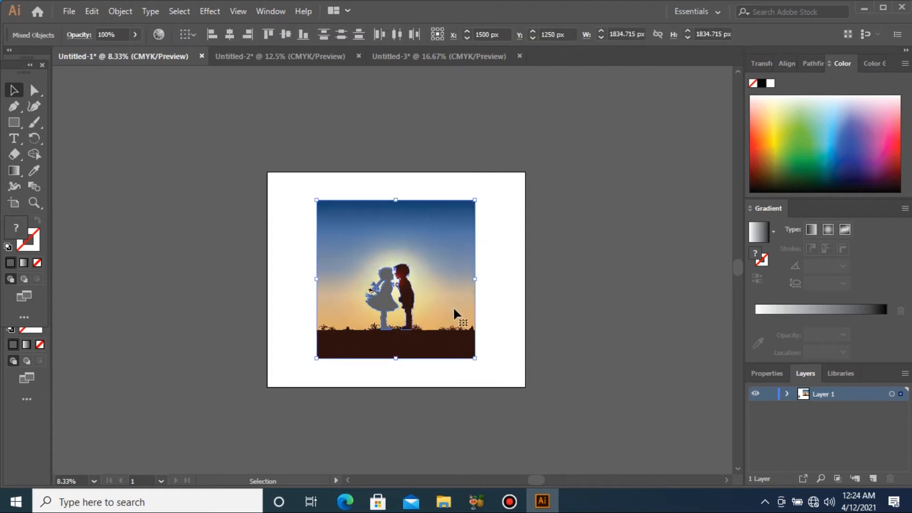
key(i)
click(610, 291)
key(v)
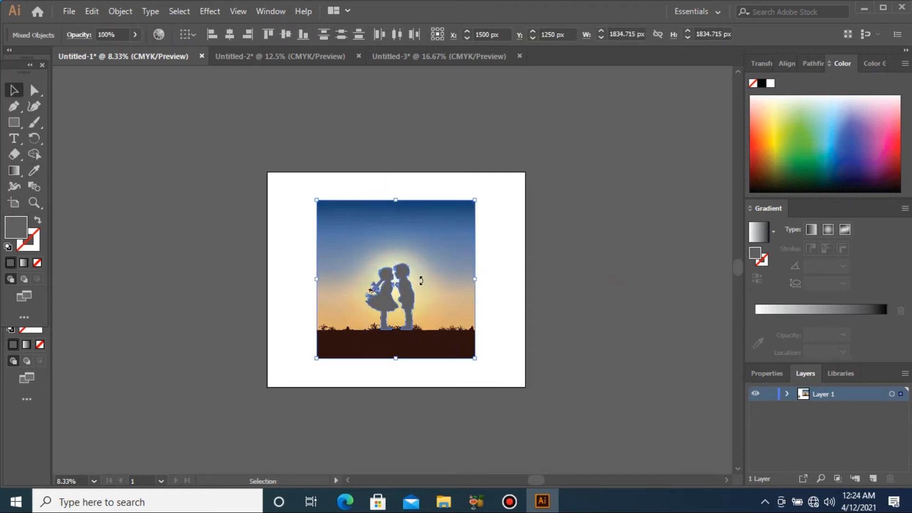
click(292, 283)
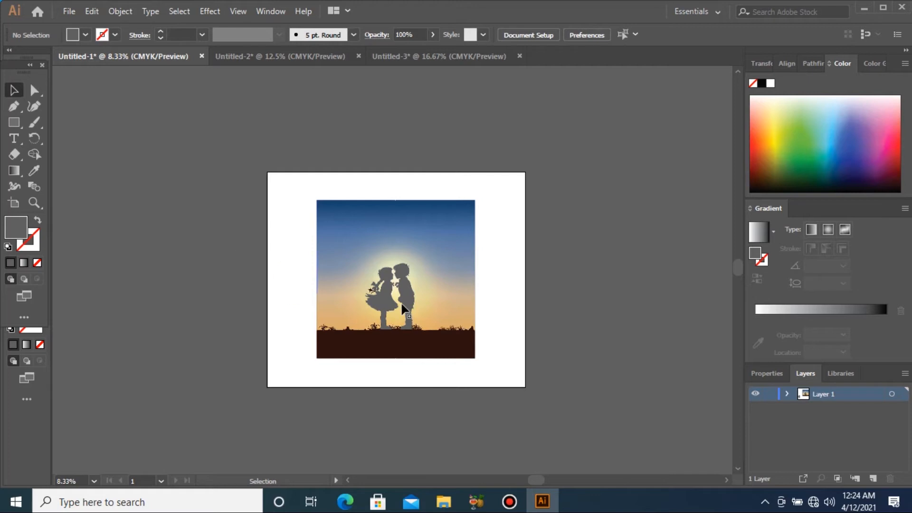
Step: Move the sunset image away to the side, clear of the two grey silhouettes
key(ctrl+space)
drag(228, 192, 558, 377)
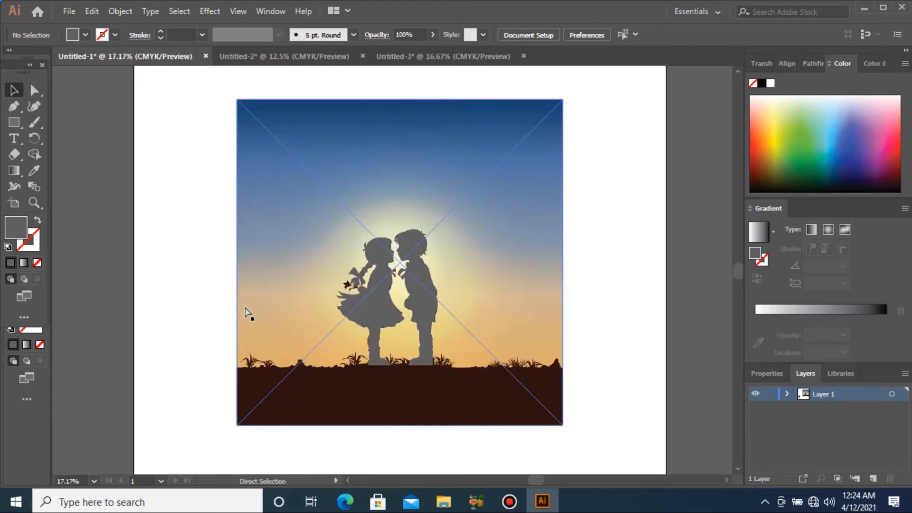
key(ctrl+minus)
key(ctrl+minus)
key(ctrl+minus)
drag(430, 344, 504, 362)
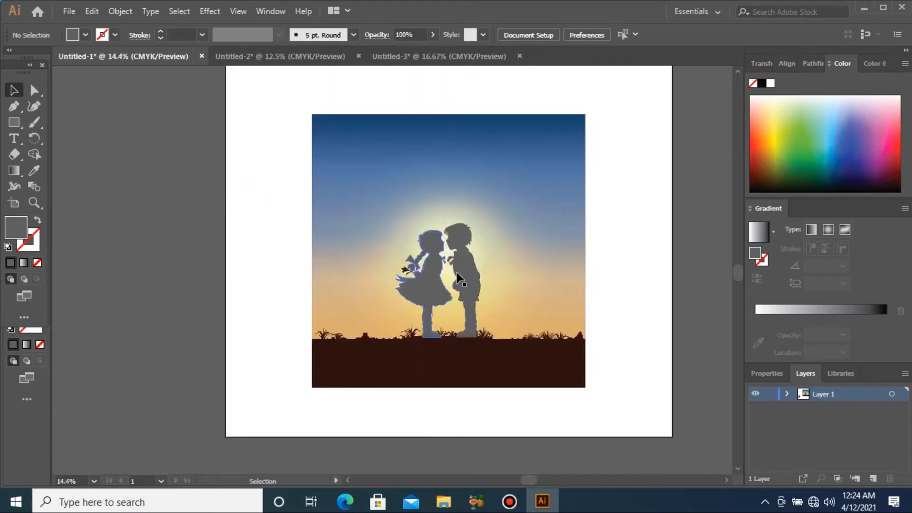
key(ctrl+minus)
key(ctrl+minus)
key(ctrl+minus)
drag(457, 275, 723, 292)
Step: Select the boy and girl silhouettes together and copy them
drag(383, 238, 449, 300)
drag(405, 281, 440, 286)
key(ctrl+c)
key(ctrl+space)
drag(371, 216, 509, 316)
drag(252, 163, 590, 433)
key(ctrl+minus)
key(ctrl+minus)
key(ctrl+minus)
click(511, 372)
drag(249, 148, 514, 366)
Step: Create a new square document and paste the copied silhouettes into it
click(434, 58)
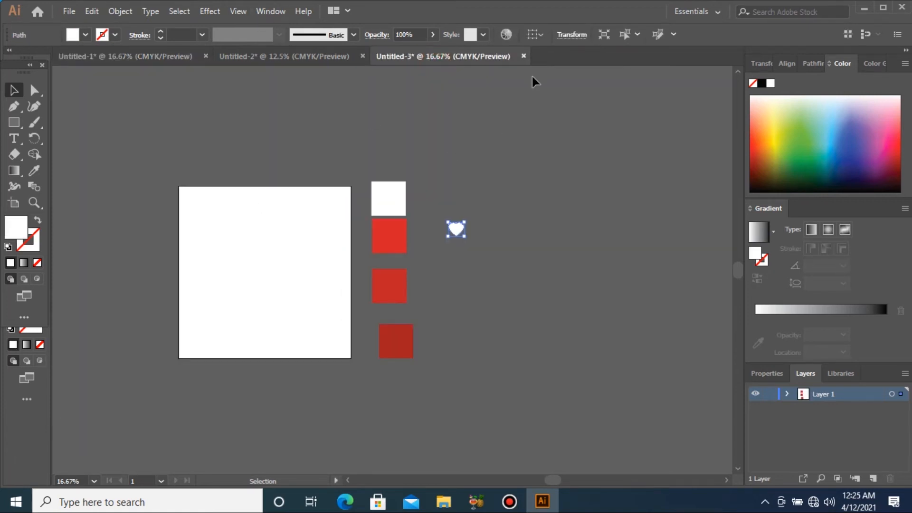
key(ctrl+v)
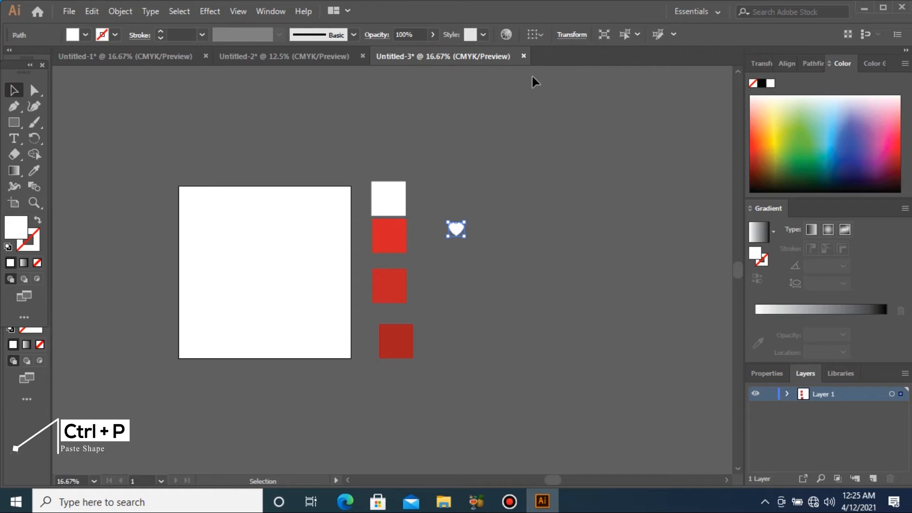
key(ctrl+n)
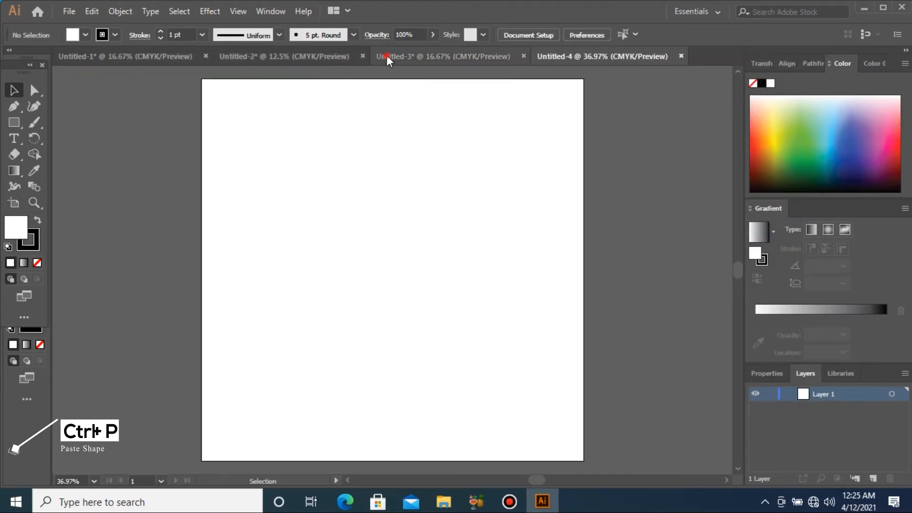
click(387, 56)
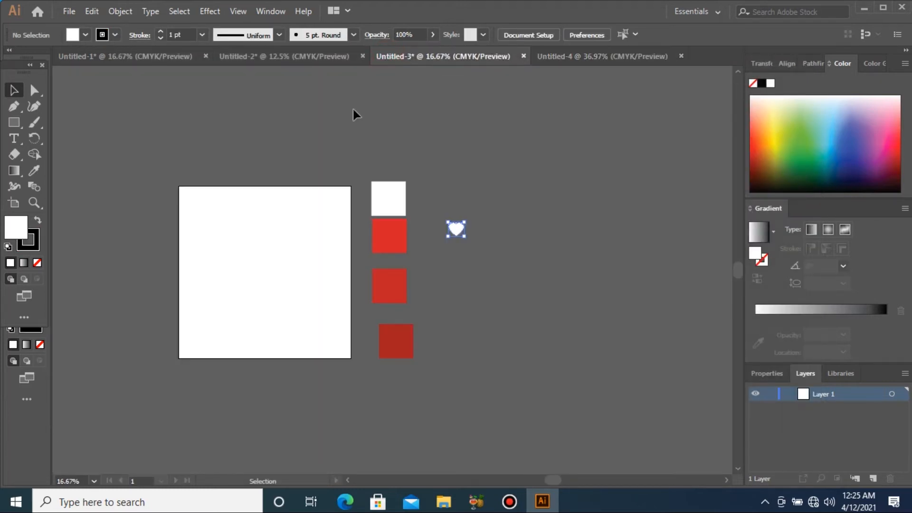
click(592, 54)
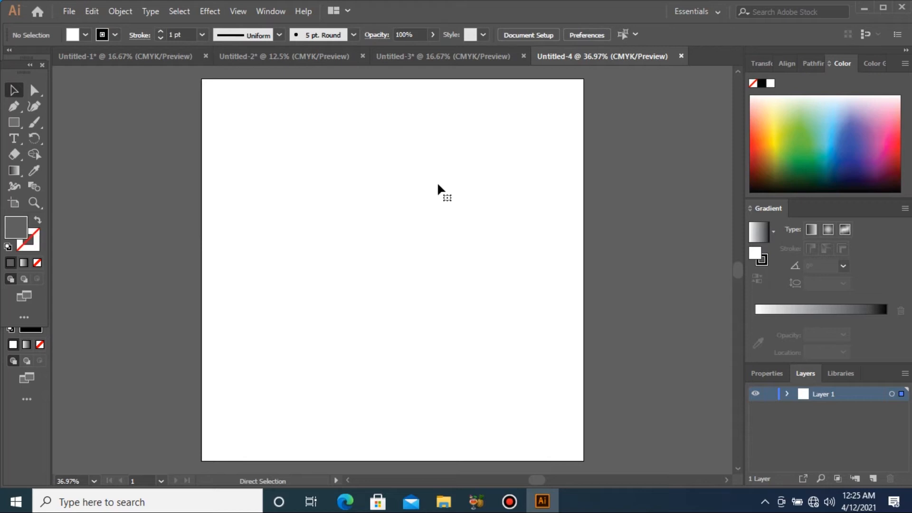
key(ctrl+v)
Step: Cut the colour squares and the heart from Untitled-3 and paste them into Untitled-4
click(447, 59)
key(ctrl+a)
key(a)
key(ctrl+x)
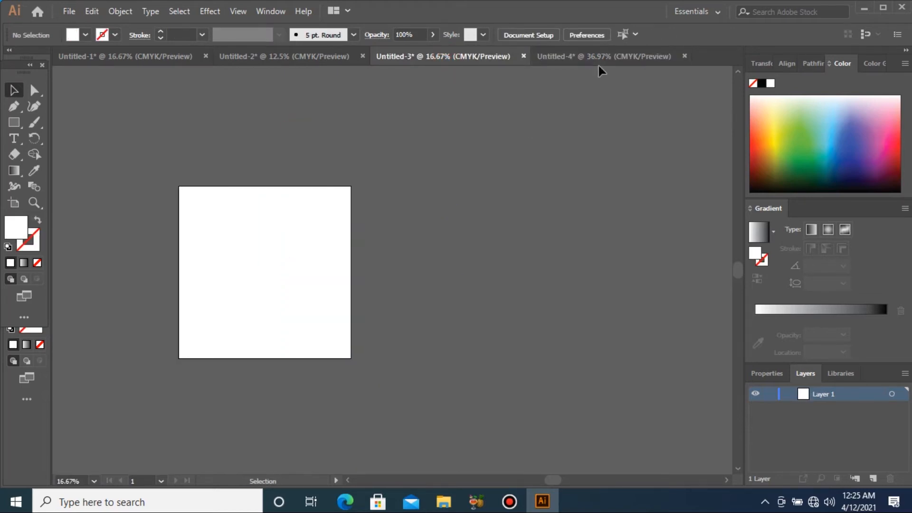
click(598, 57)
key(ctrl+v)
key(ctrl+minus)
key(ctrl+minus)
key(ctrl+minus)
key(ctrl+minus)
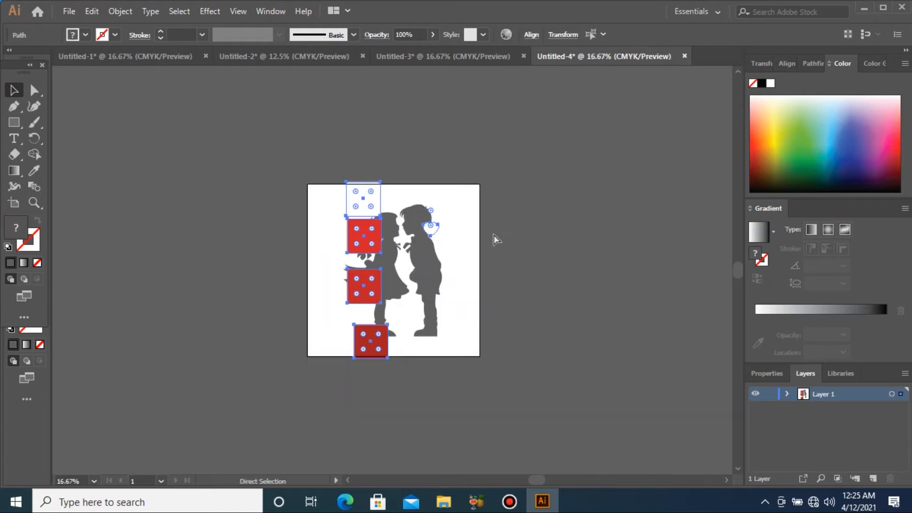
Step: Move the pasted colour squares and heart off the artboard to its right side
drag(369, 248, 506, 246)
key(ctrl+space)
drag(272, 164, 655, 359)
Step: Scale both silhouettes down and fill them with the white sampled from the heart
drag(159, 158, 301, 365)
key(i)
click(568, 225)
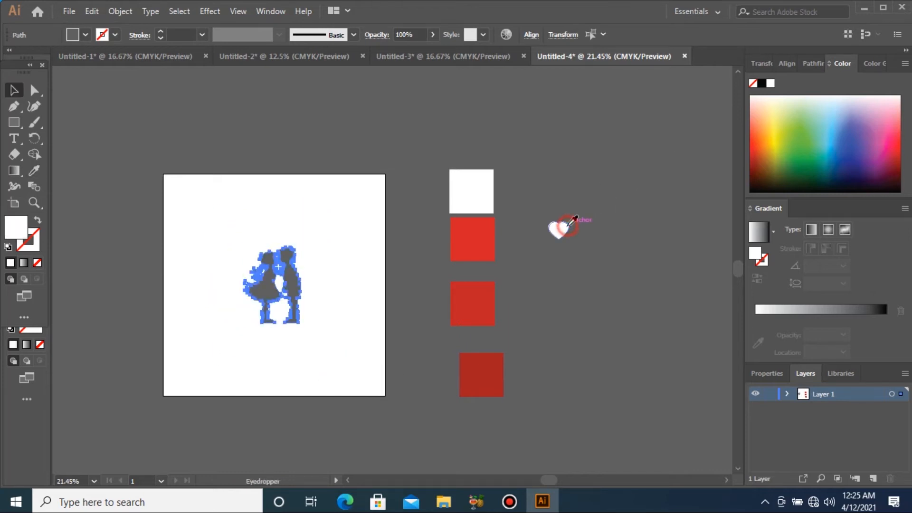
Step: Move the white silhouettes off the artboard to its left side
key(v)
drag(241, 296, 110, 301)
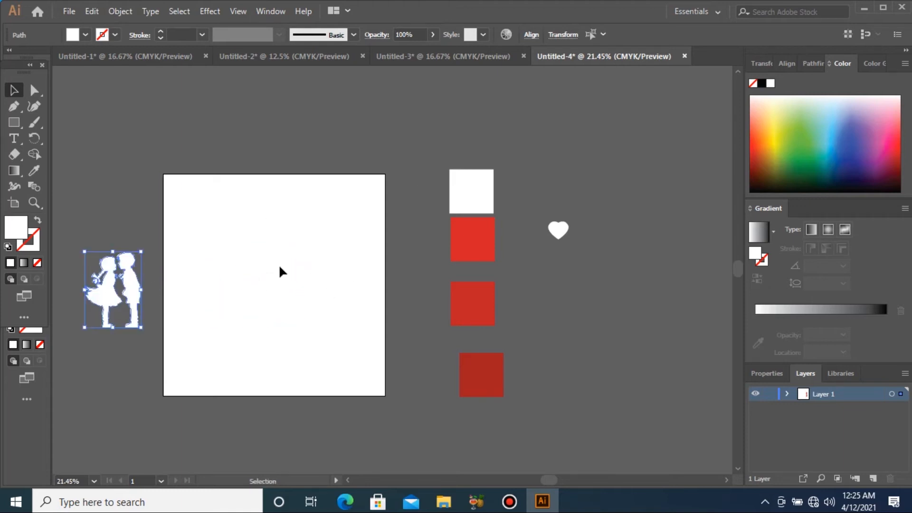
key(ctrl+minus)
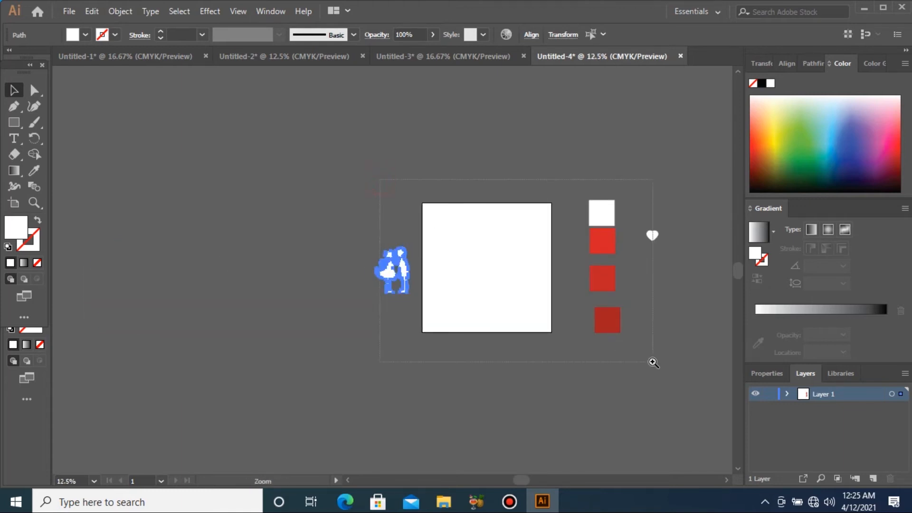
Step: Draw a white circle with no stroke, centre it on the artboard and enlarge it to about three quarters of the artboard's width
drag(653, 363, 653, 363)
click(12, 122)
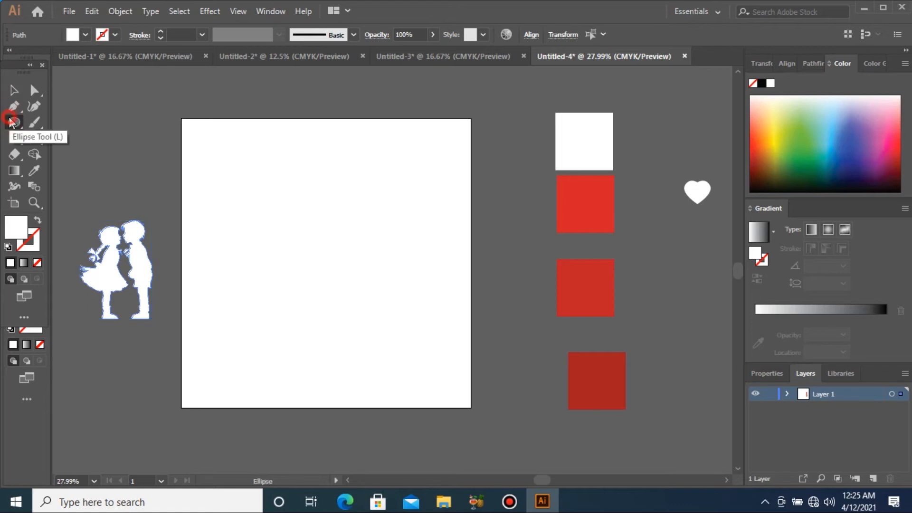
drag(240, 182, 430, 345)
key(v)
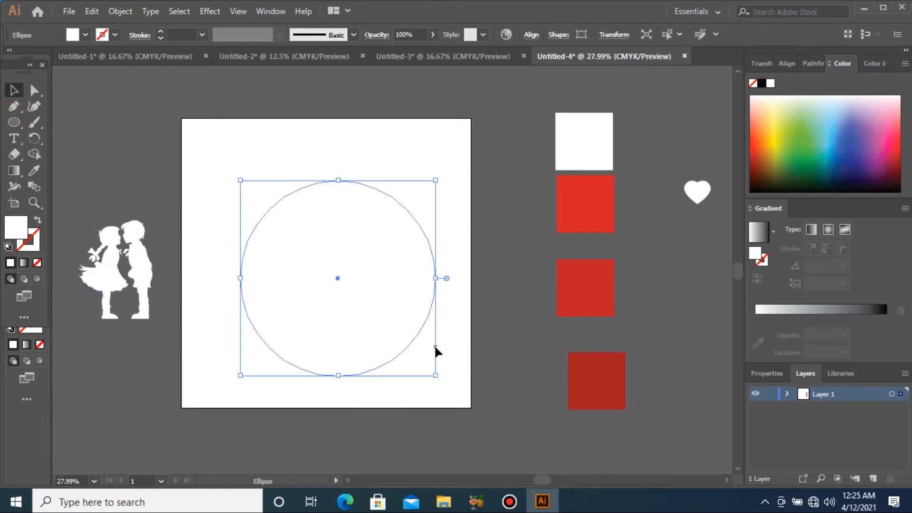
drag(337, 276, 324, 258)
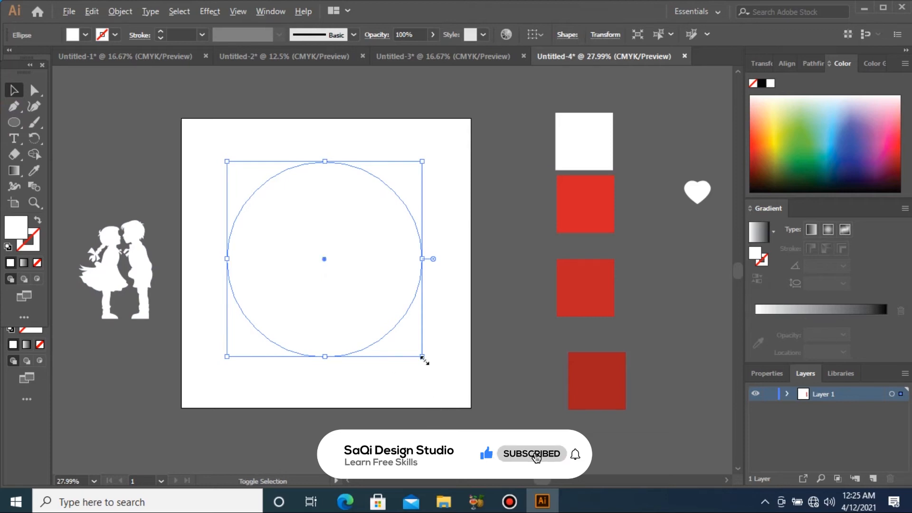
drag(422, 357, 432, 367)
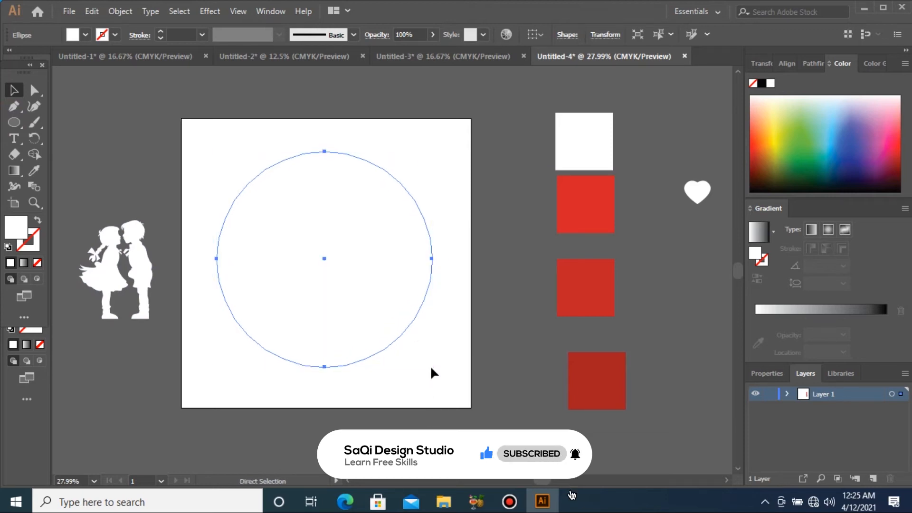
Step: Make a slightly smaller concentric copy of the white circle and fill it with the bright red sampled from the upper red square
drag(433, 367, 420, 362)
key(i)
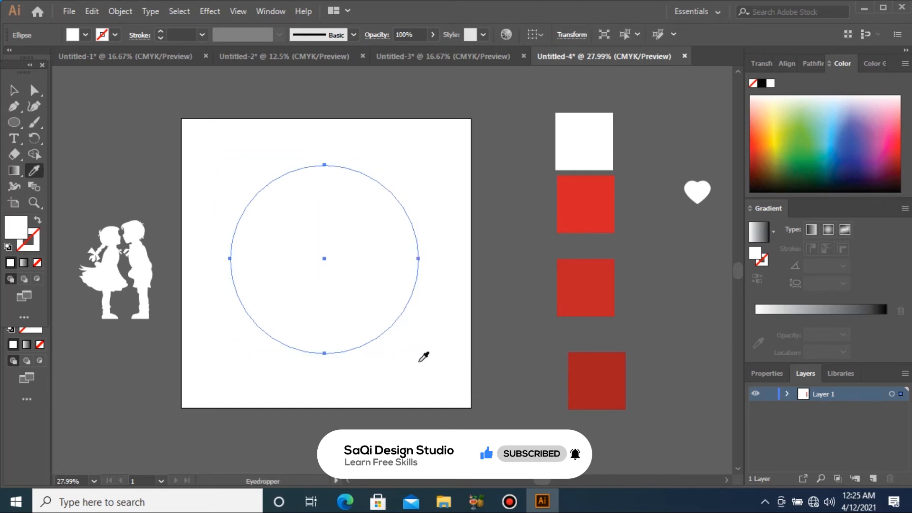
click(569, 205)
key(v)
key(ctrl+c)
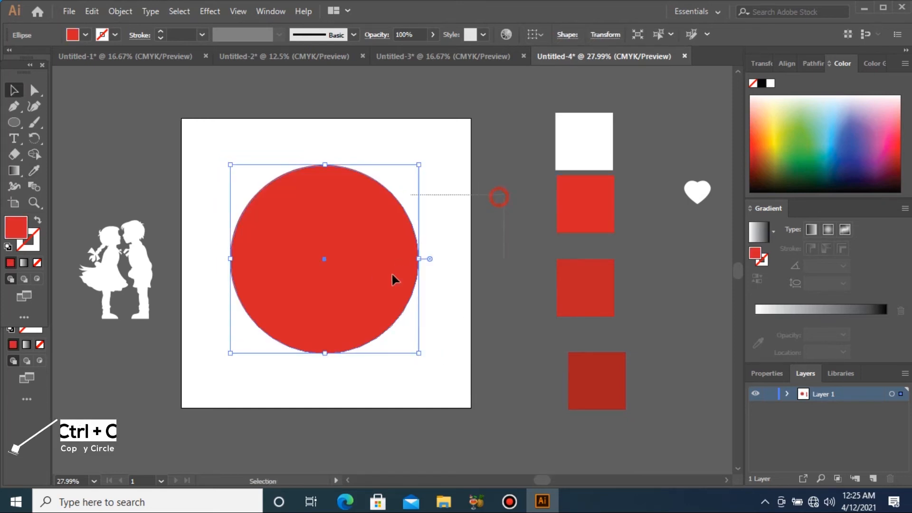
click(470, 364)
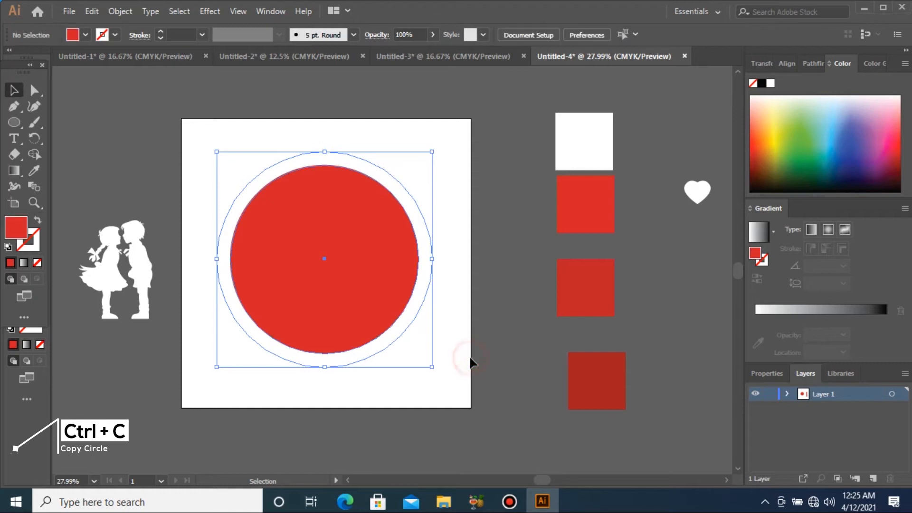
click(382, 275)
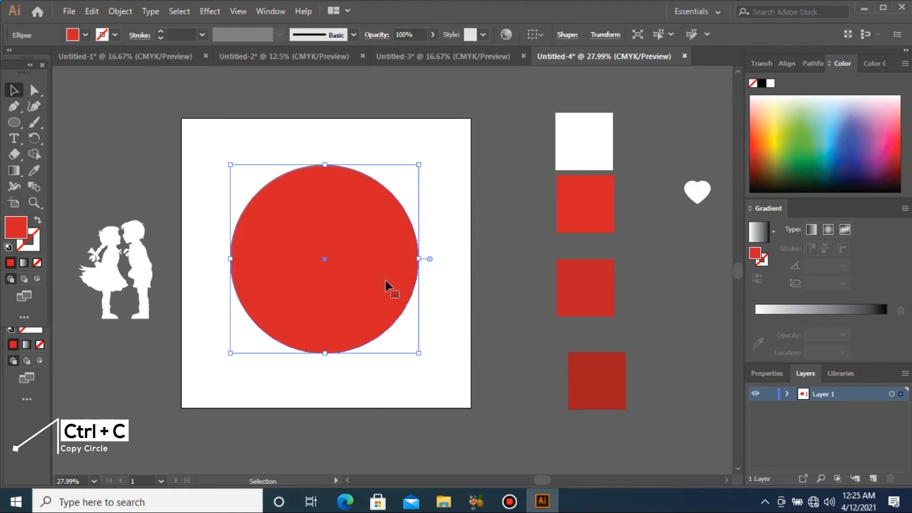
Step: Make a smaller concentric copy of the bright red circle and fill it with the red sampled from the middle red square
drag(417, 352, 400, 354)
key(i)
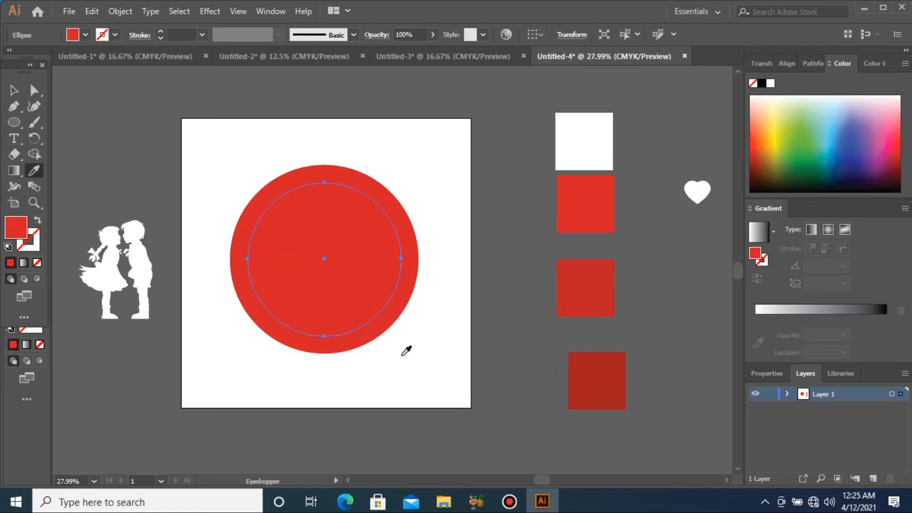
click(603, 278)
key(v)
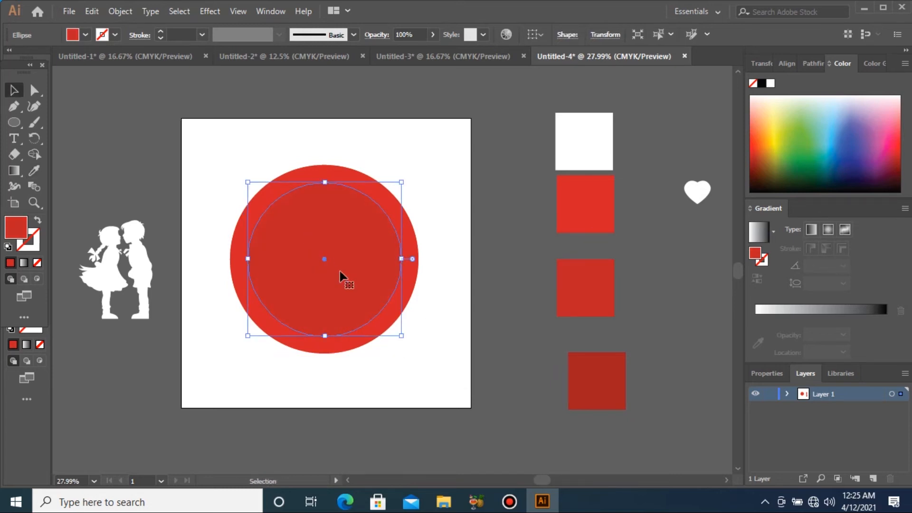
Step: Add a smaller innermost concentric circle filled with the dark red sampled from the lowest colour square
drag(402, 335, 383, 337)
key(i)
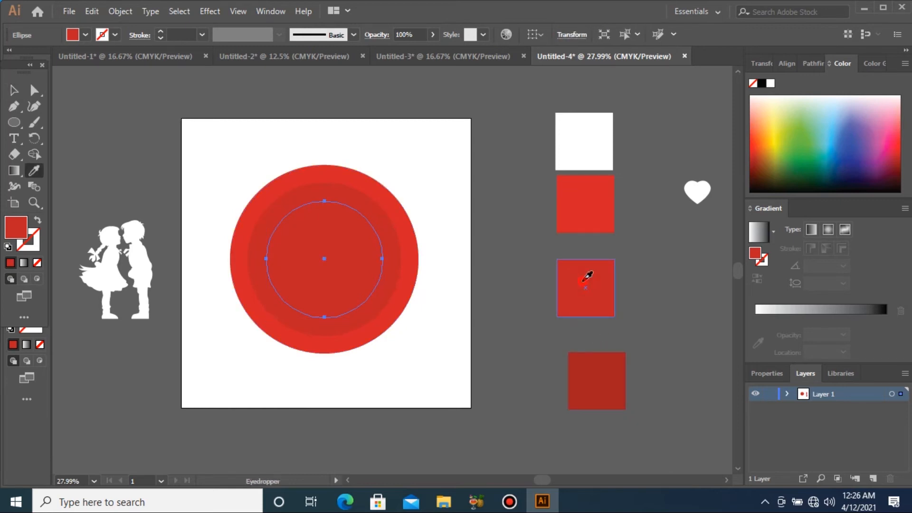
click(599, 404)
key(v)
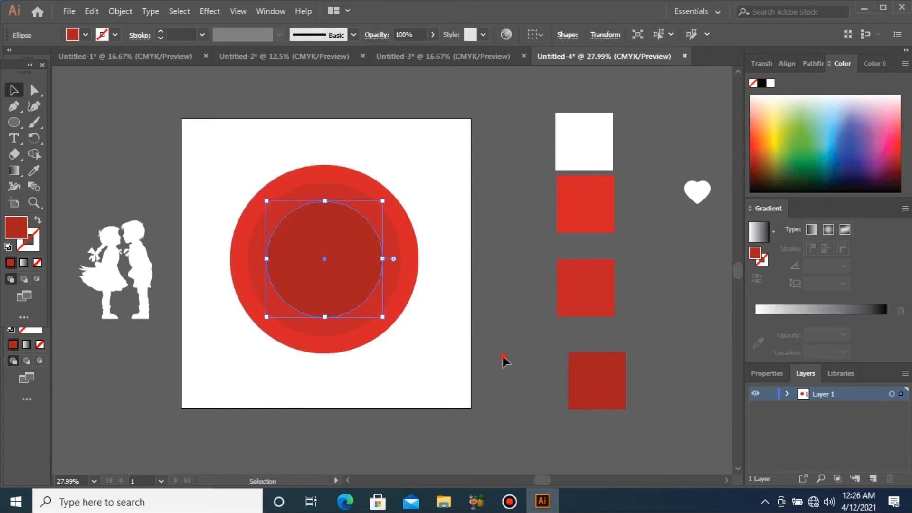
click(503, 357)
Step: Draw a 1000 by 1000 px dark red square covering the artboard and send it behind the circles
scroll(393, 320, down, 1)
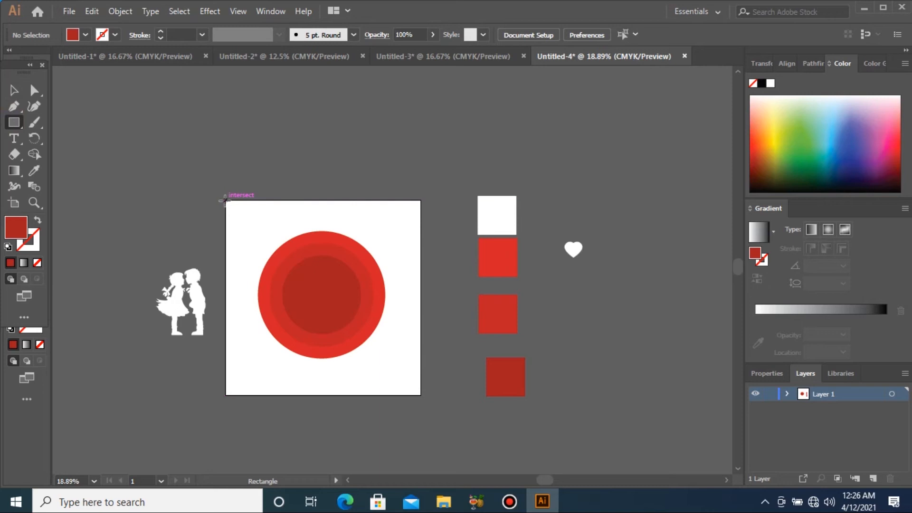
mouse_move(224, 200)
mouse_down()
mouse_move(357, 362)
mouse_move(432, 393)
mouse_move(421, 384)
mouse_move(421, 395)
mouse_up()
key(v)
key(ctrl+shift+bracketleft)
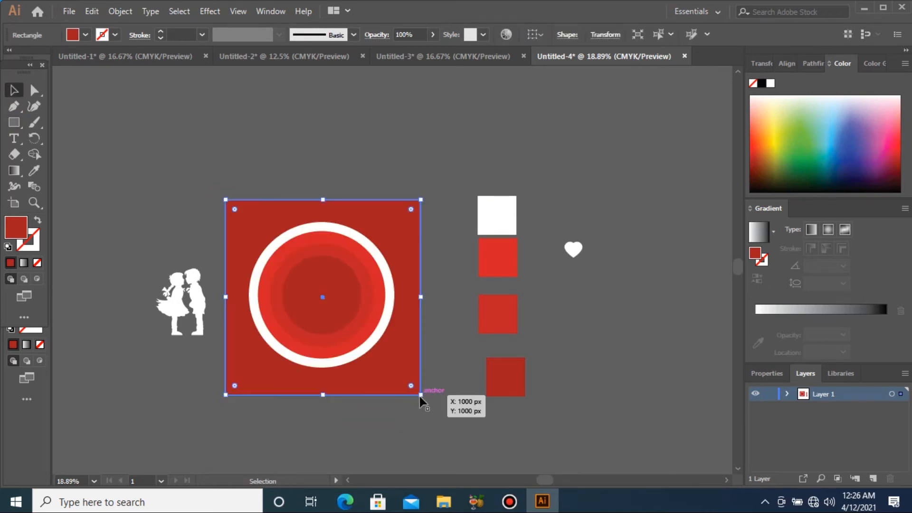
Step: Apply a radial gradient to the background square
key(ctrl+space)
drag(142, 148, 545, 397)
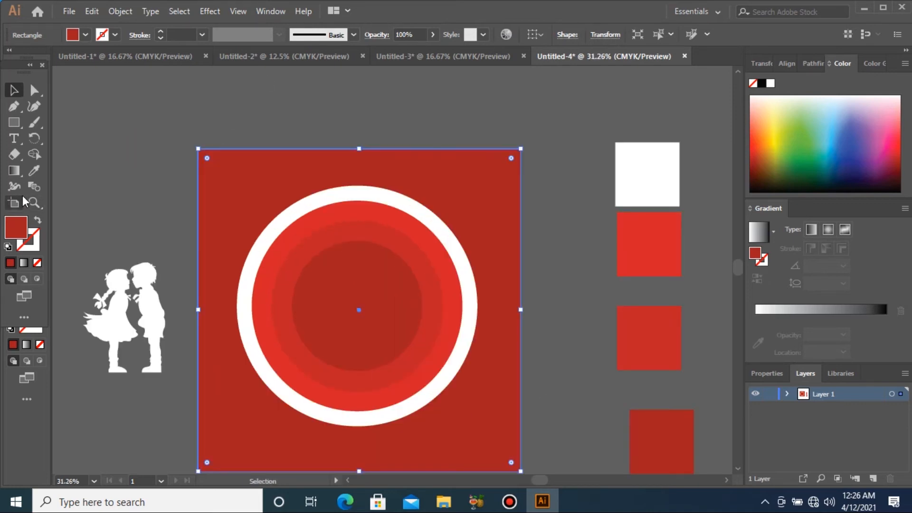
click(17, 174)
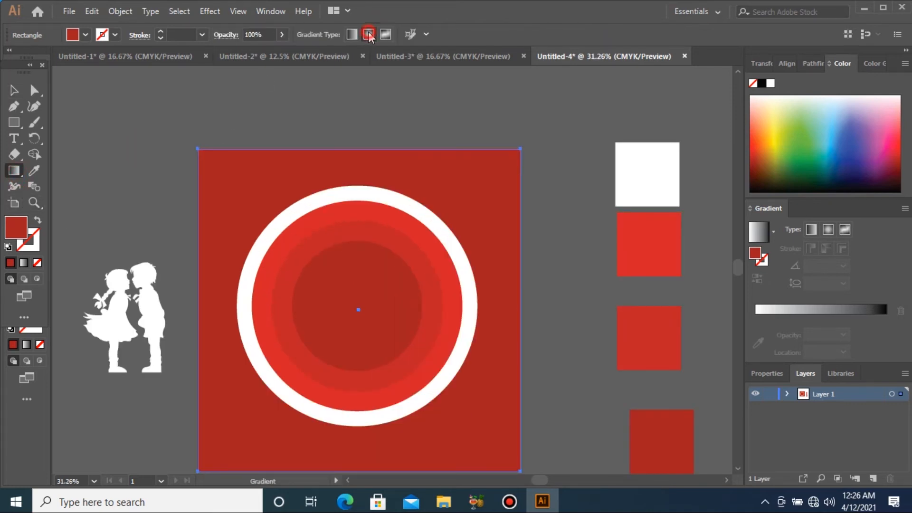
click(369, 33)
key(ctrl+minus)
key(ctrl+minus)
key(ctrl+minus)
key(ctrl+space)
drag(257, 131, 557, 377)
Step: Colour the radial gradient's centre stop deep red and its outer stop bright red
mouse_move(379, 315)
double_click(368, 294)
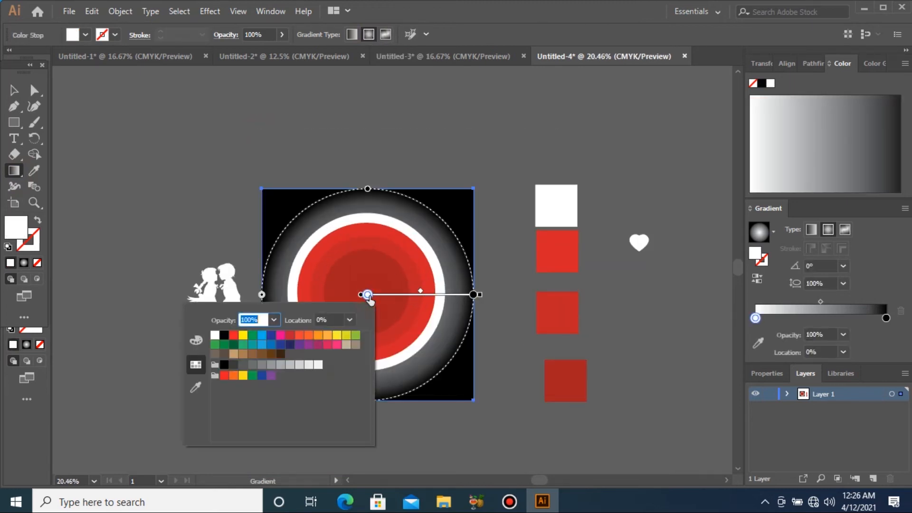
click(290, 335)
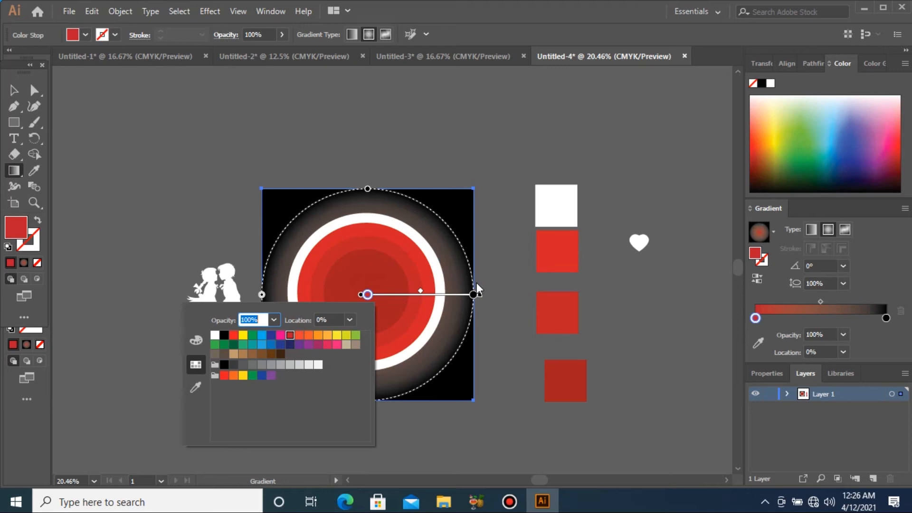
double_click(474, 294)
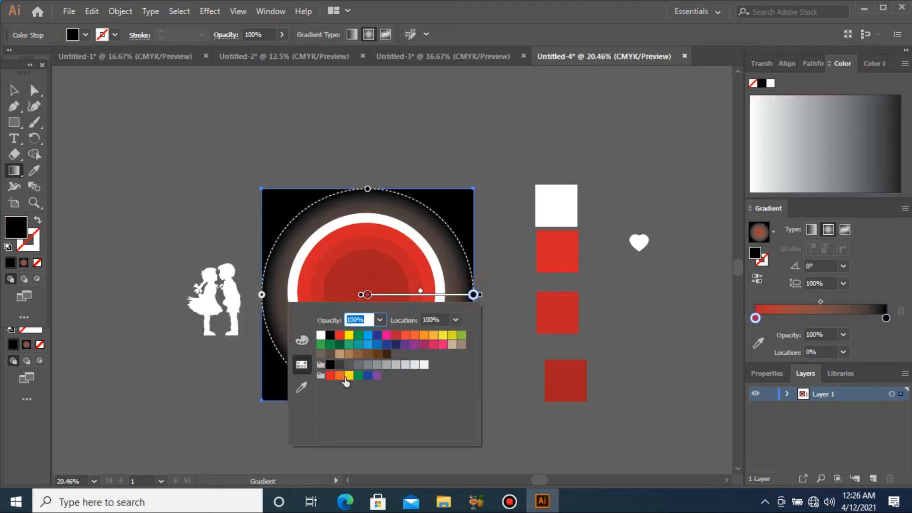
click(331, 376)
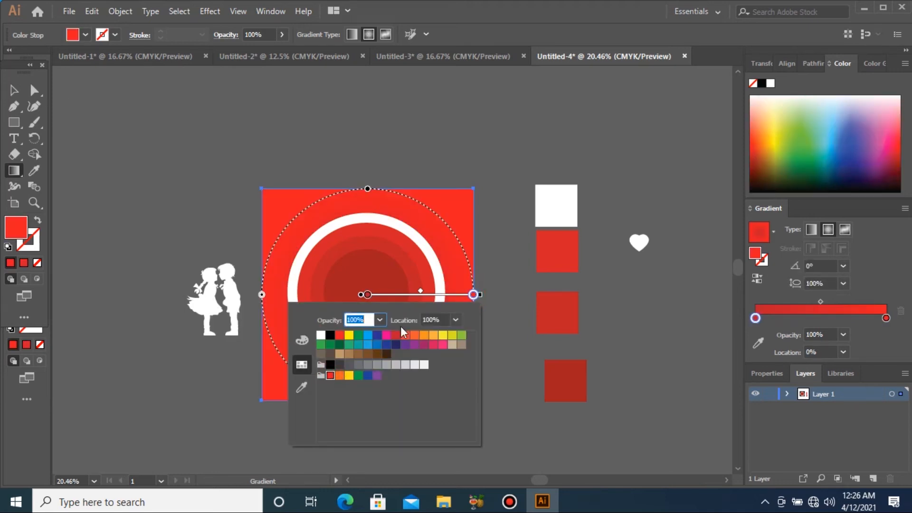
click(369, 294)
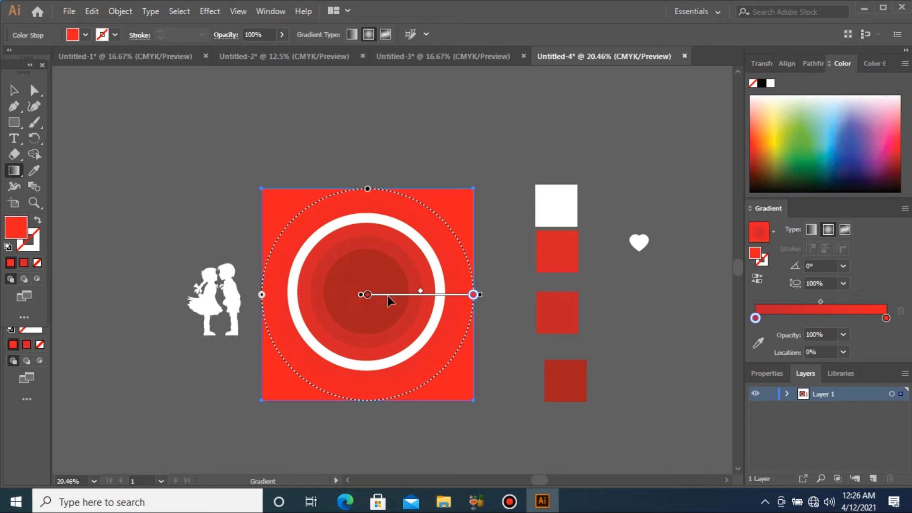
Step: Move the gradient's deep red centre stop outward to a location of 67.76% and deselect the background
drag(368, 295, 402, 295)
drag(461, 303, 467, 306)
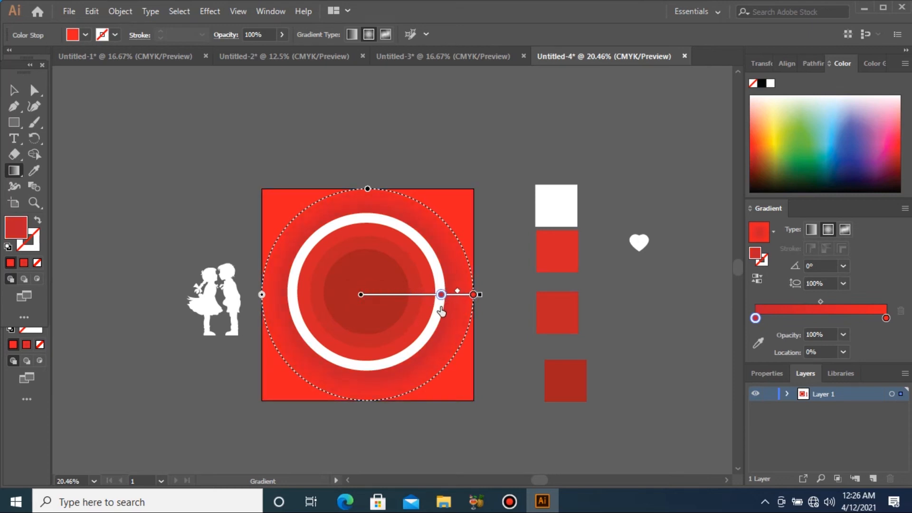
click(14, 90)
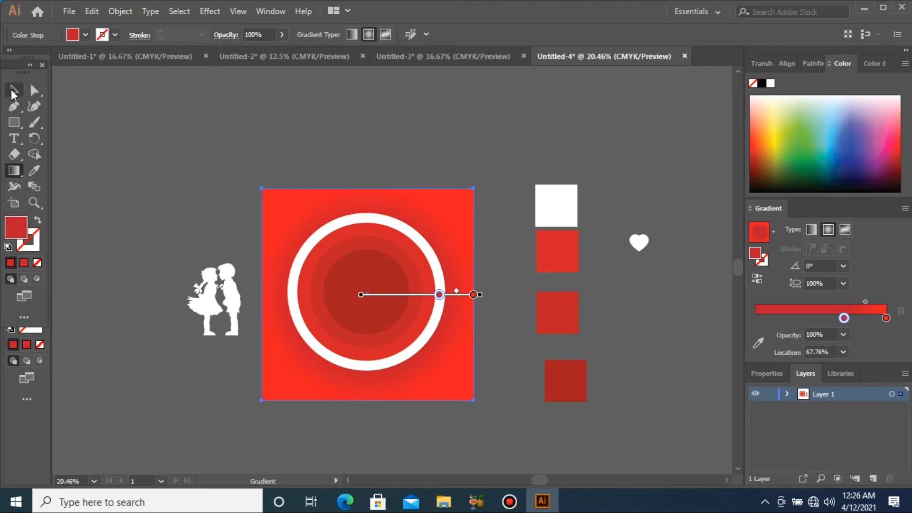
click(209, 173)
Step: Place the boy and girl silhouettes inside the circle and enlarge them slightly so their feet stand on the white ring's lower edge
drag(112, 135, 655, 456)
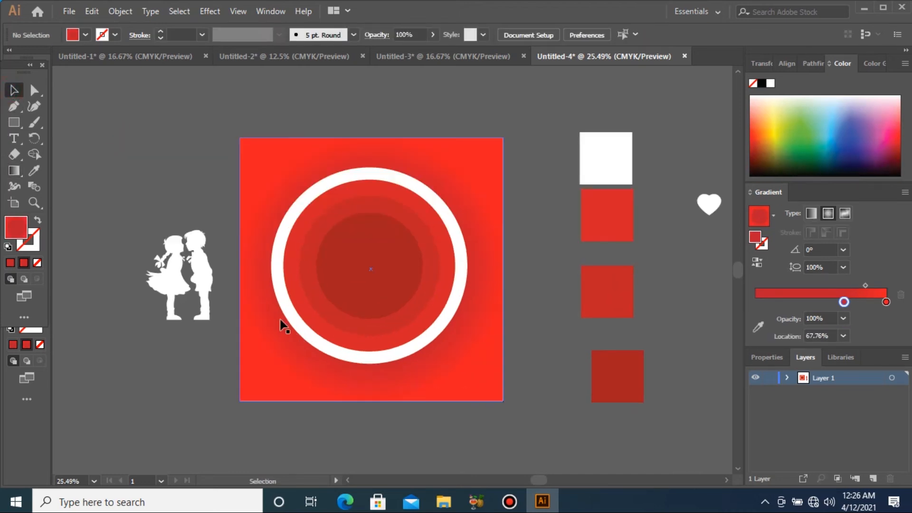
drag(202, 283, 381, 315)
drag(403, 360, 397, 356)
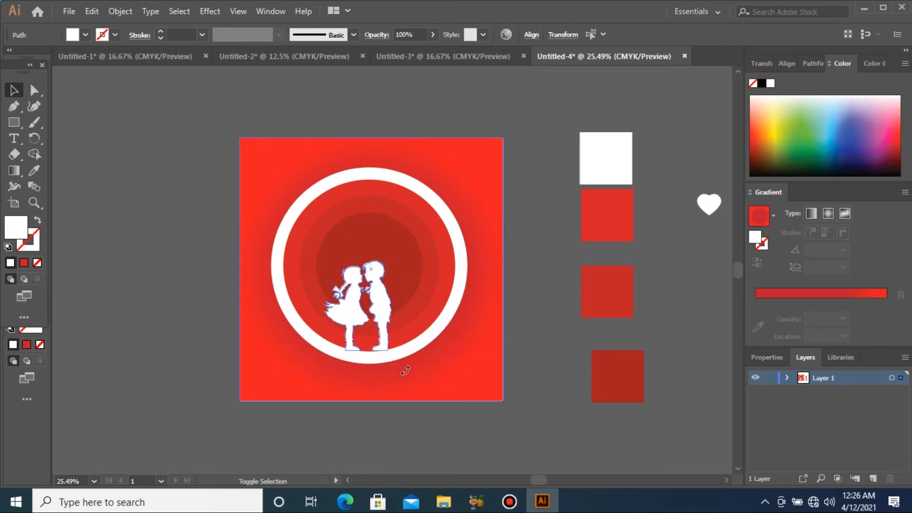
drag(392, 352, 397, 355)
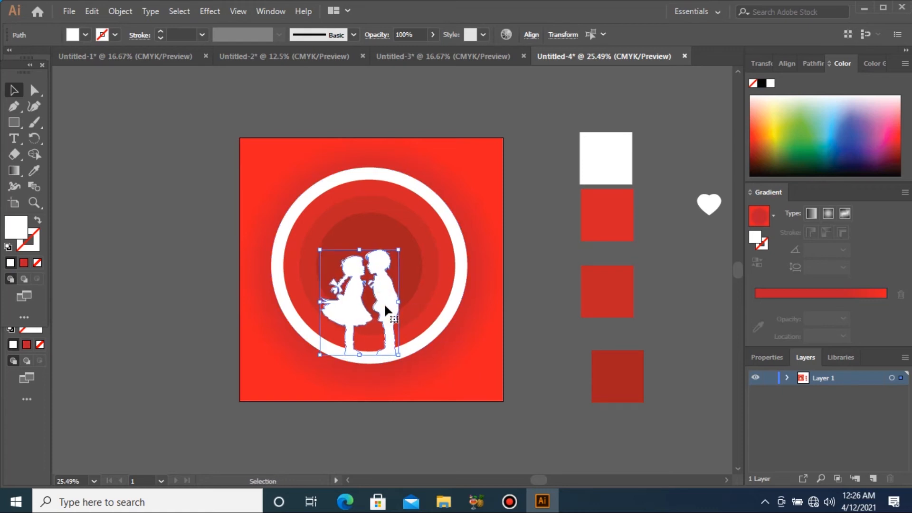
Step: Place the white heart in the circle's upper right area above the boy and add a duplicate just below it
key(a)
key(ctrl+minus)
key(ctrl+minus)
key(ctrl+minus)
drag(217, 106, 587, 344)
drag(678, 287, 683, 288)
key(a)
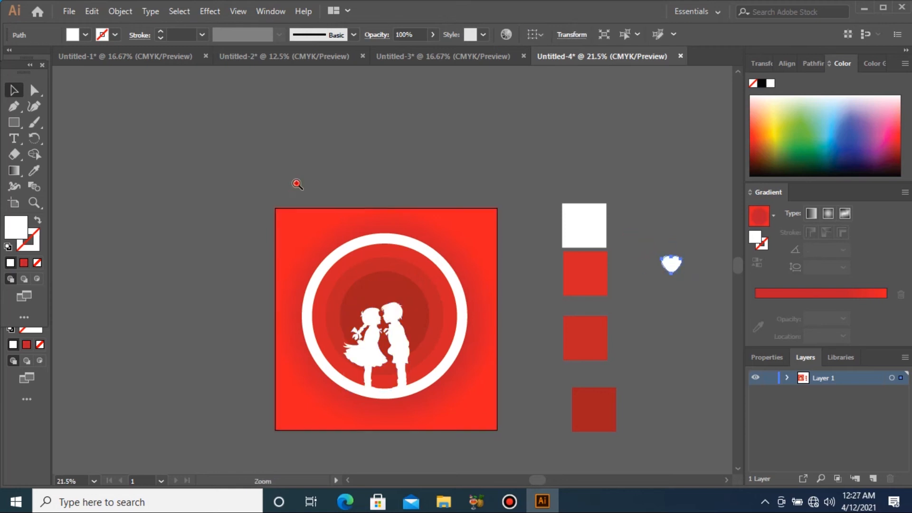
drag(294, 184, 526, 352)
key(ctrl+v)
drag(396, 269, 453, 363)
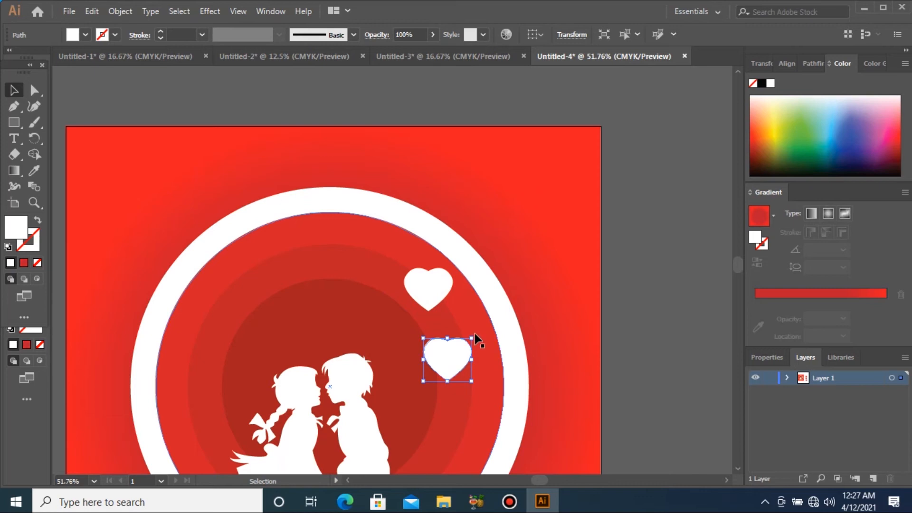
Step: Tilt the lower heart and add a smaller tilted copy of it near the top of the circle
drag(477, 334, 477, 338)
key(ctrl+z)
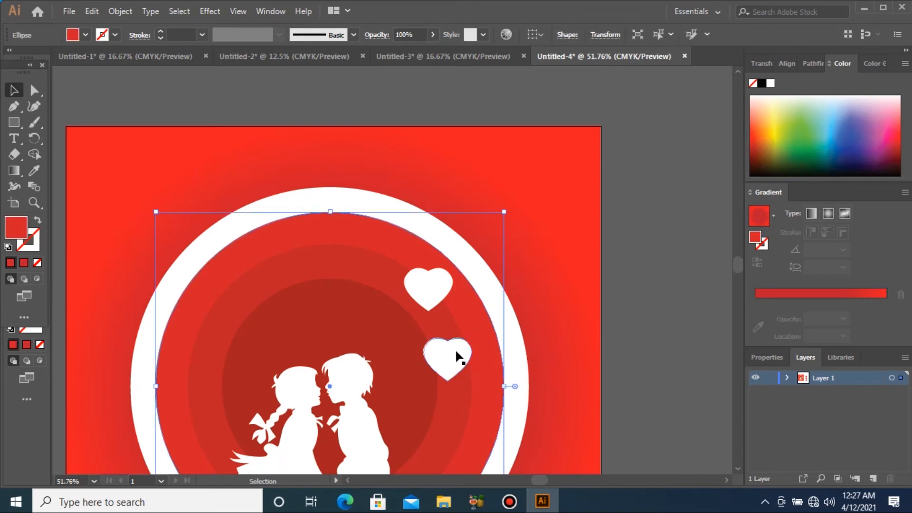
click(448, 363)
drag(476, 334, 363, 255)
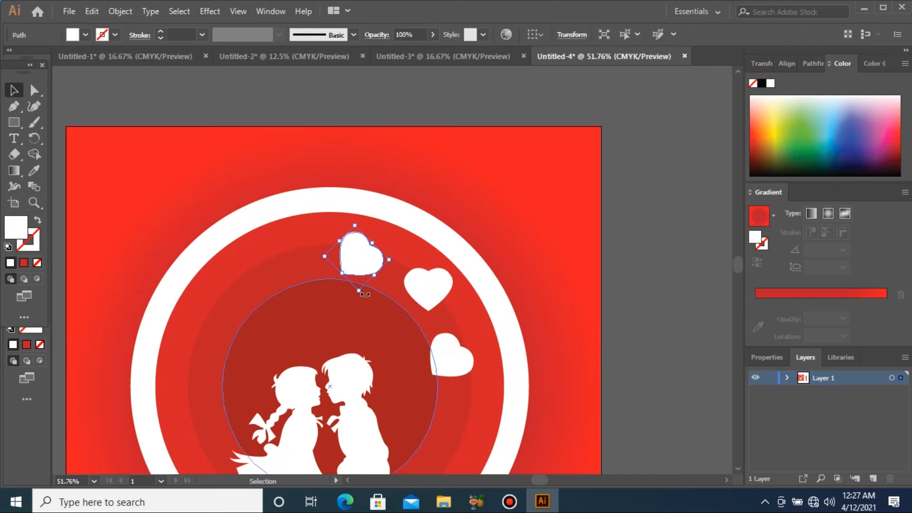
drag(362, 296, 359, 279)
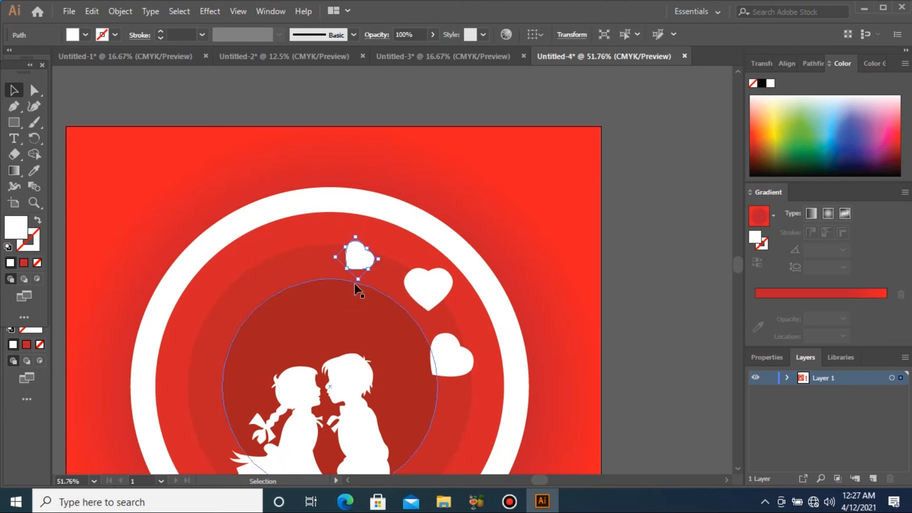
Step: Add further heart copies in varying sizes and angles along the circle's upper left and left side, down beside the girl
drag(355, 287, 293, 242)
drag(293, 242, 256, 284)
click(260, 299)
drag(214, 369, 217, 365)
drag(209, 318, 182, 353)
Step: Add a small heart at the innermost circle's top edge and place a rotated duplicate beside the boy's head
drag(264, 277, 343, 299)
key(ctrl+z)
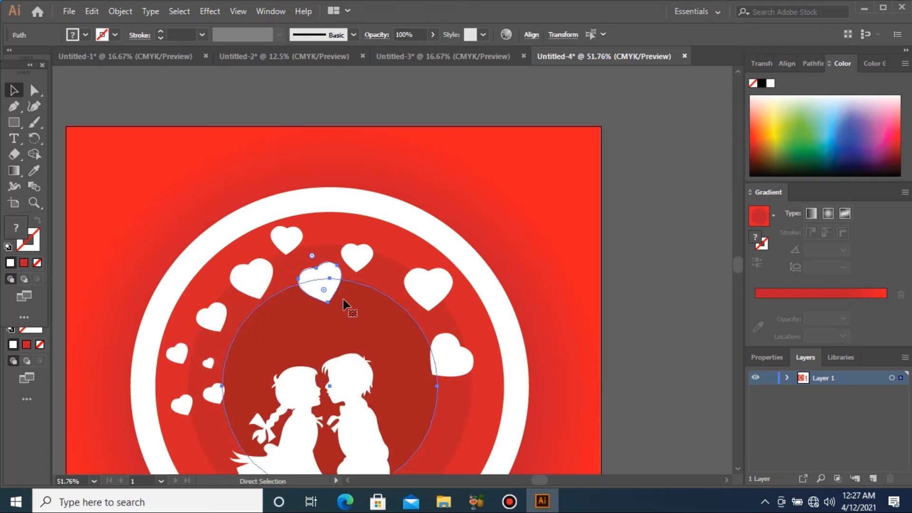
shift+click(343, 305)
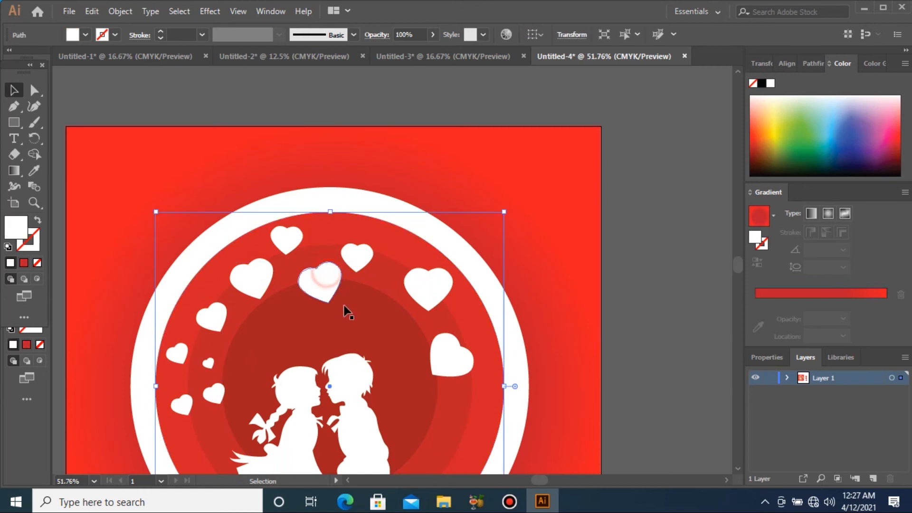
drag(350, 302, 375, 314)
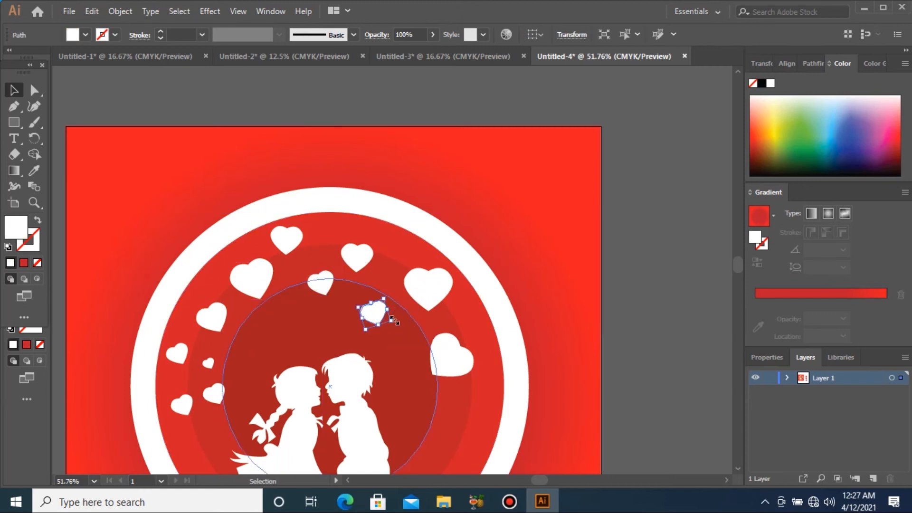
drag(394, 320, 402, 391)
click(679, 122)
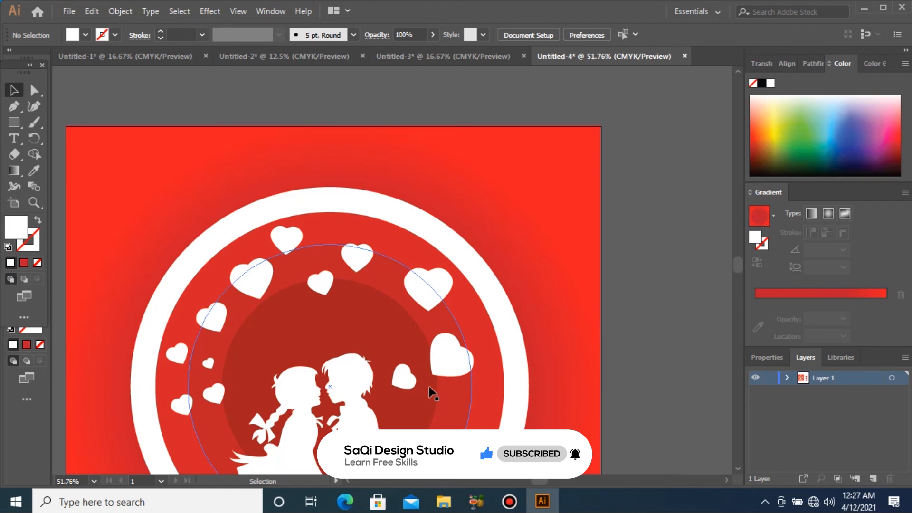
Step: Place a copy of the heart beside the boy higher along the innermost circle's edge and another small heart copy just above the couple's heads
drag(402, 380, 417, 316)
click(313, 286)
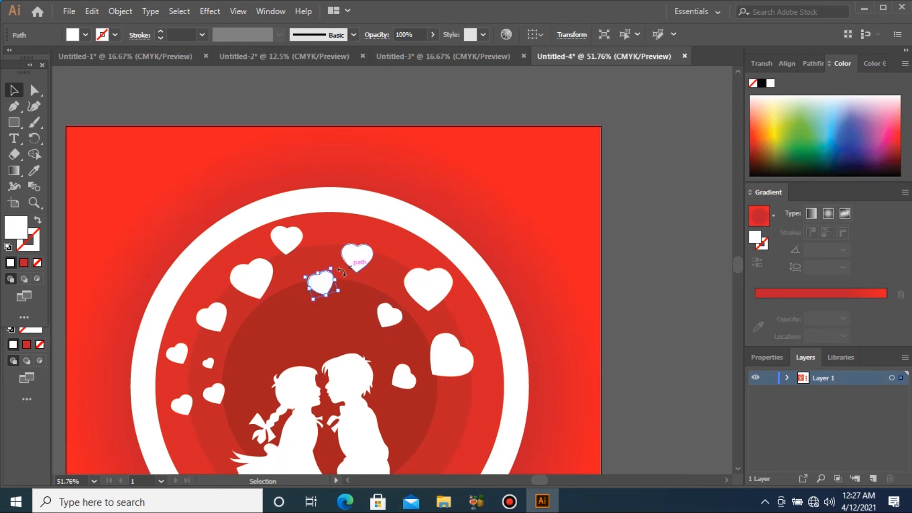
drag(337, 282, 317, 345)
key(ctrl+z)
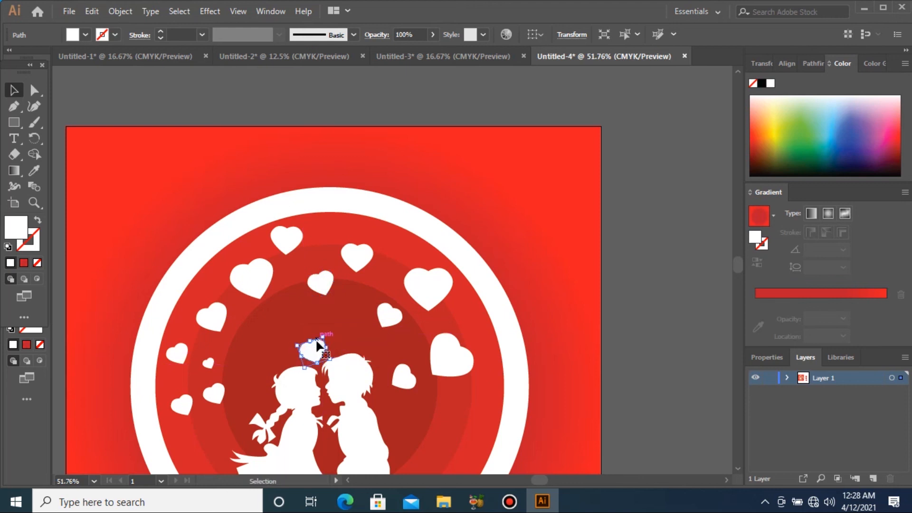
Step: Recolor the outer stop of the square background's radial gradient with the darkest red sampled from the lowest color swatch square
key(ctrl+minus)
key(ctrl+minus)
key(ctrl+minus)
key(ctrl+minus)
key(ctrl+minus)
key(ctrl+space)
drag(268, 199, 610, 406)
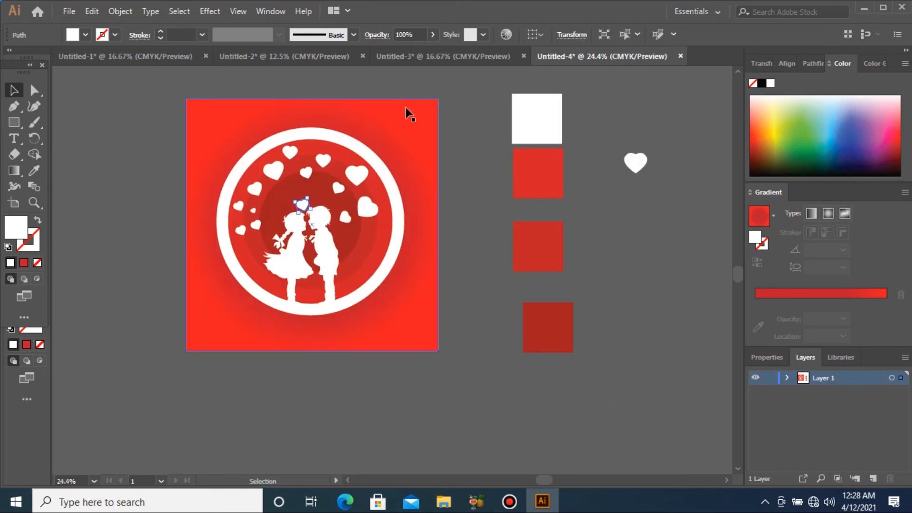
click(408, 132)
key(g)
double_click(438, 224)
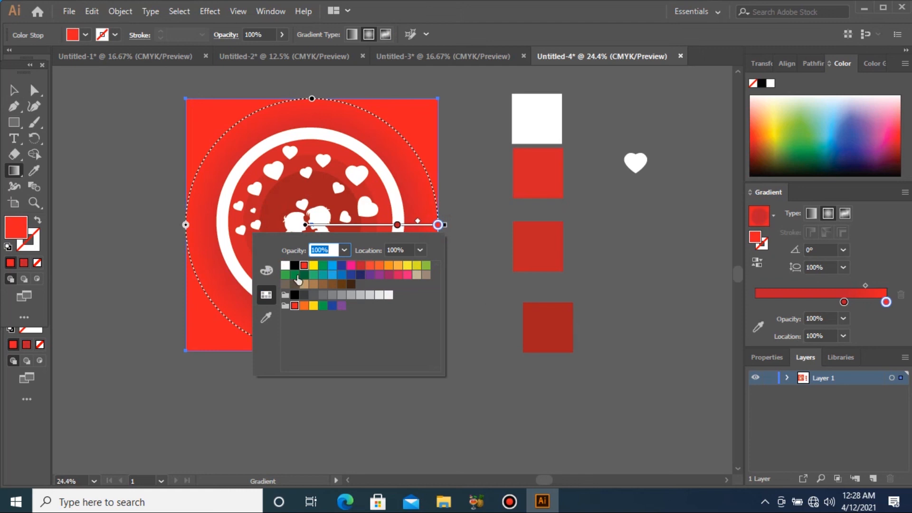
click(267, 317)
click(556, 327)
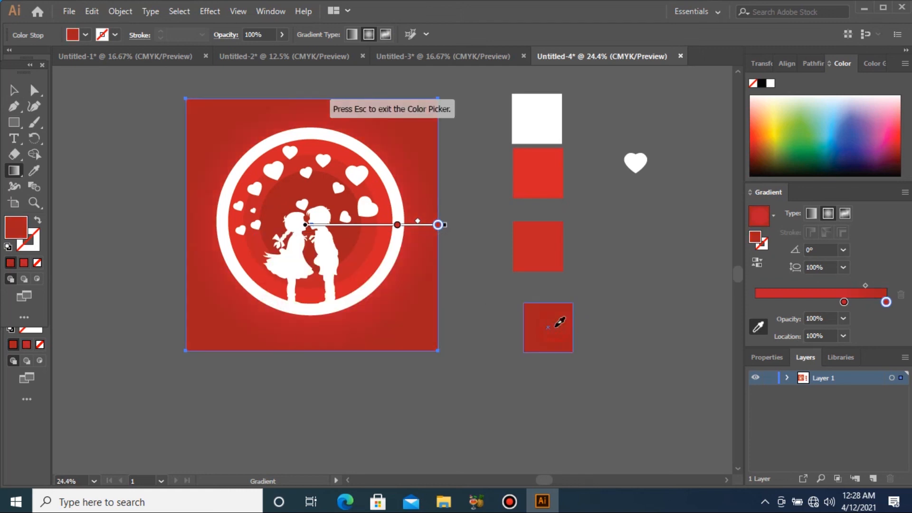
key(Escape)
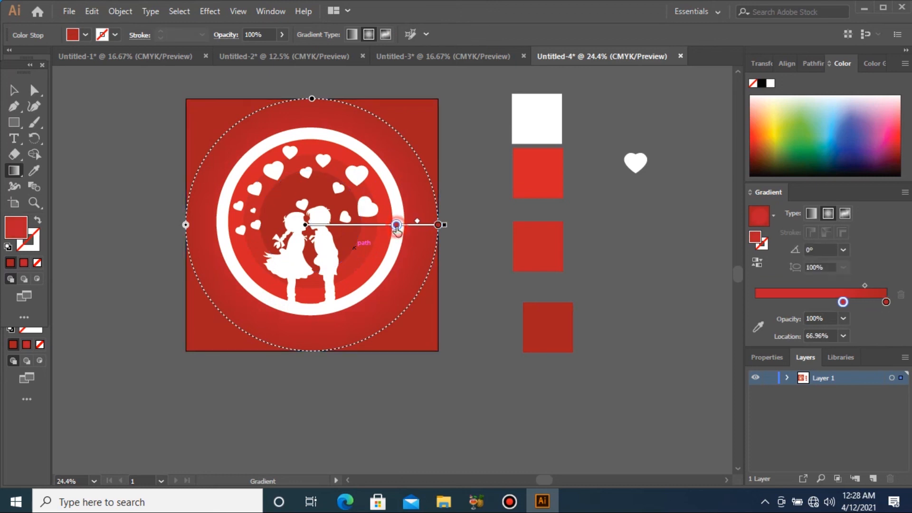
Step: Recolor the background gradient's inner stop with the bright red sampled from the swatch square below the white one, and deselect the background
double_click(397, 226)
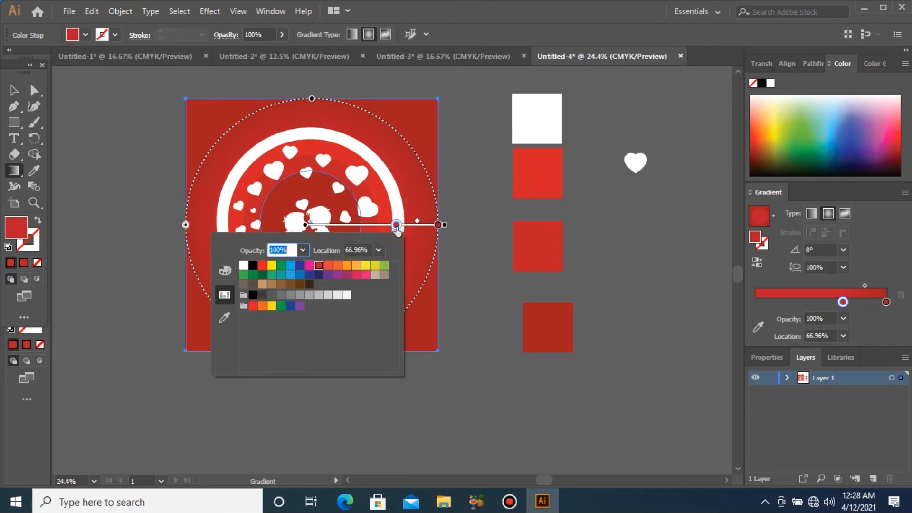
click(224, 316)
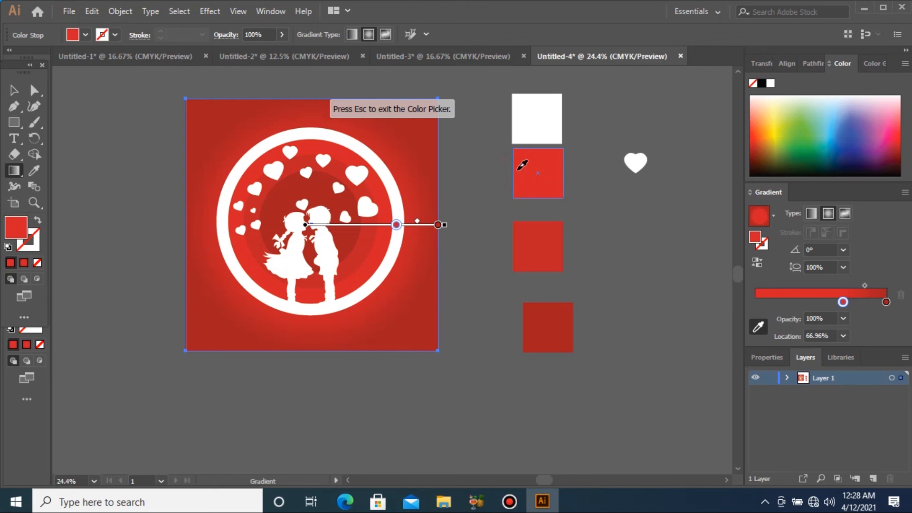
click(14, 90)
click(67, 168)
Step: Examine the whole illustration, checking the recolored background against the circles, hearts and silhouettes
key(ctrl+minus)
key(ctrl+minus)
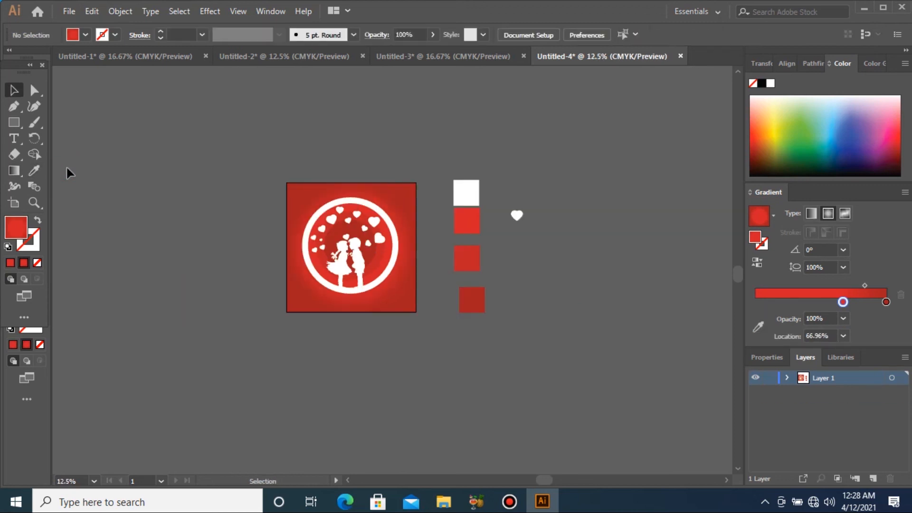
drag(566, 377, 222, 159)
drag(149, 99, 488, 395)
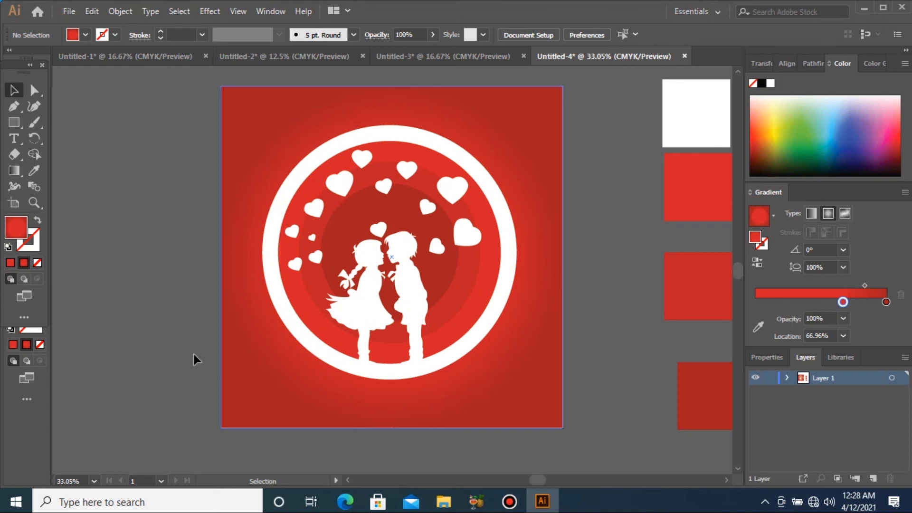
key(ctrl+minus)
key(ctrl+minus)
key(ctrl+minus)
drag(277, 142, 619, 362)
drag(146, 152, 432, 441)
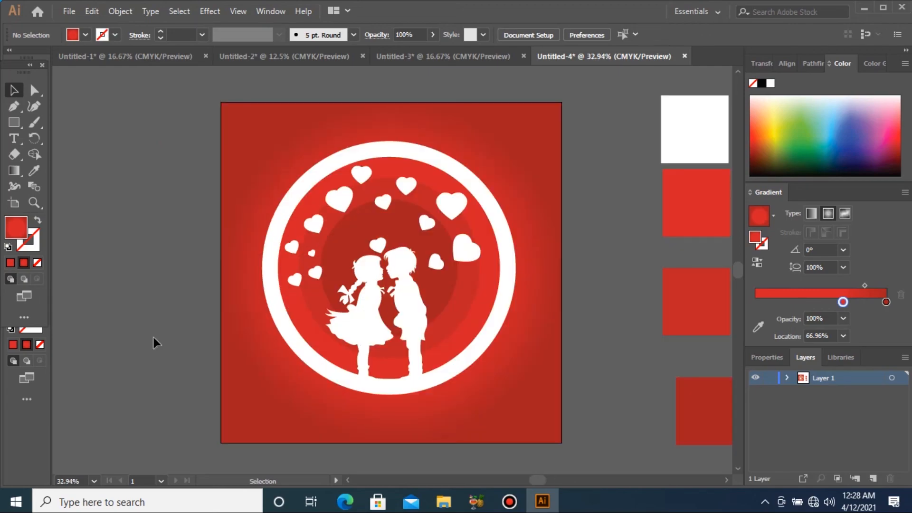